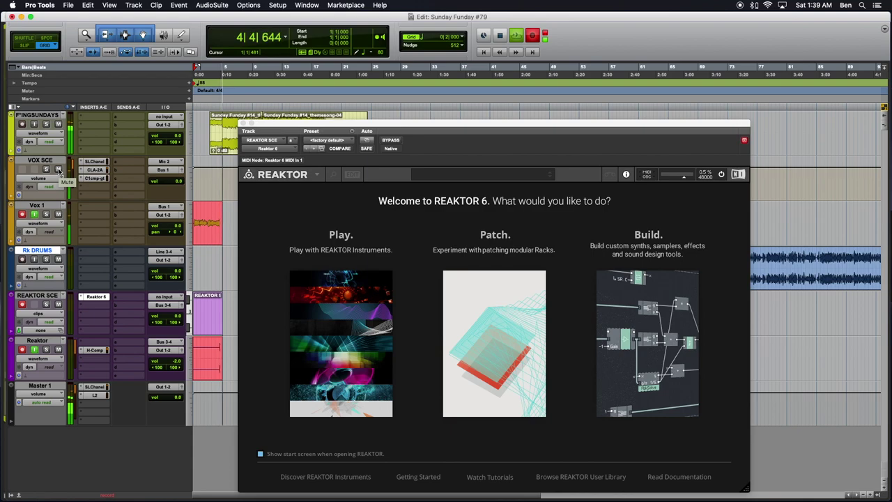
# Step: Mute the VOX SCE track and load the WAEVY.nksr rack into Reaktor 6
pyautogui.click(58, 170)
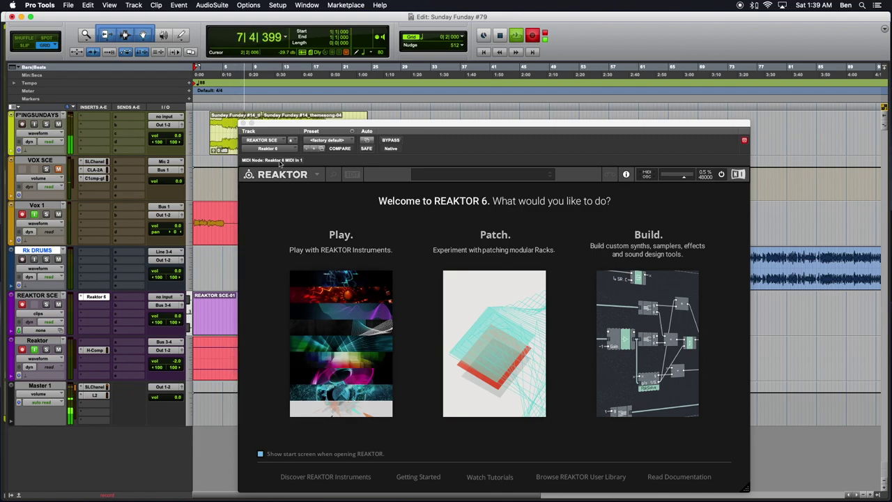
pyautogui.click(317, 174)
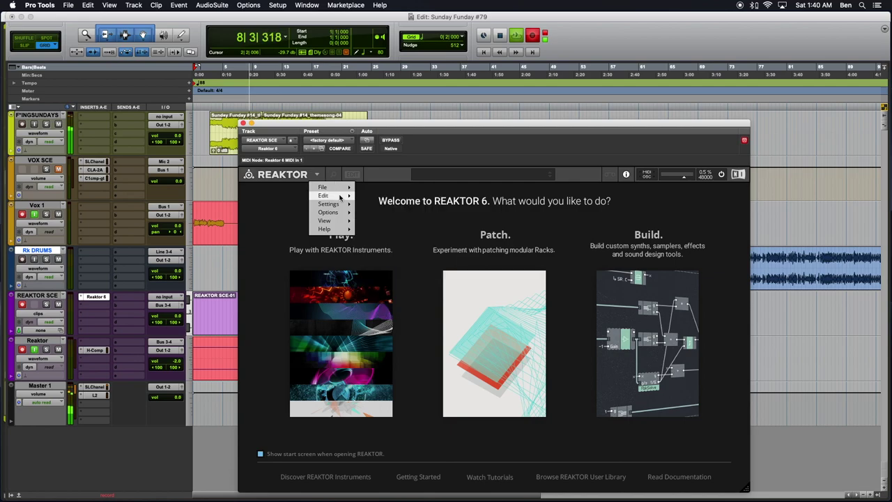
pyautogui.moveTo(345, 187)
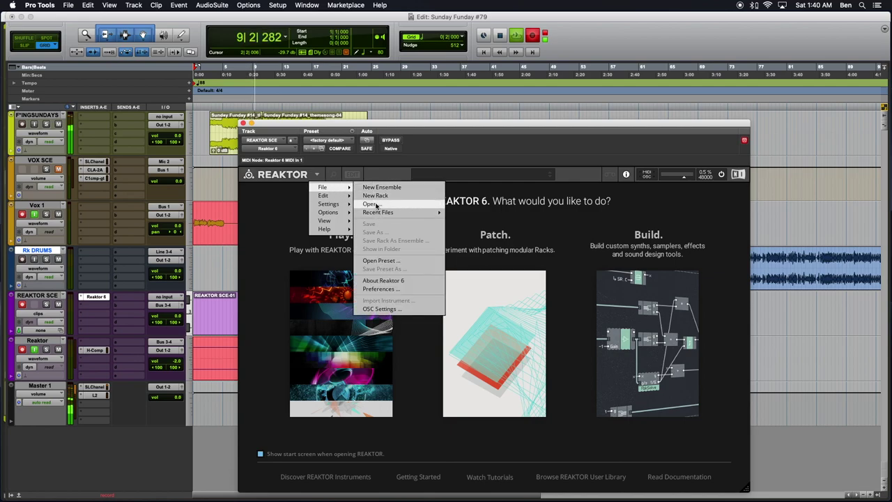
pyautogui.moveTo(388, 212)
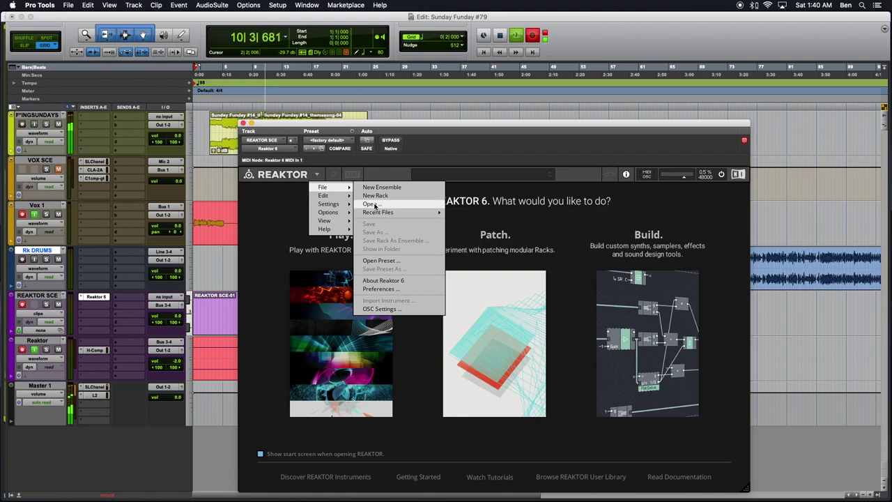
pyautogui.press('Return')
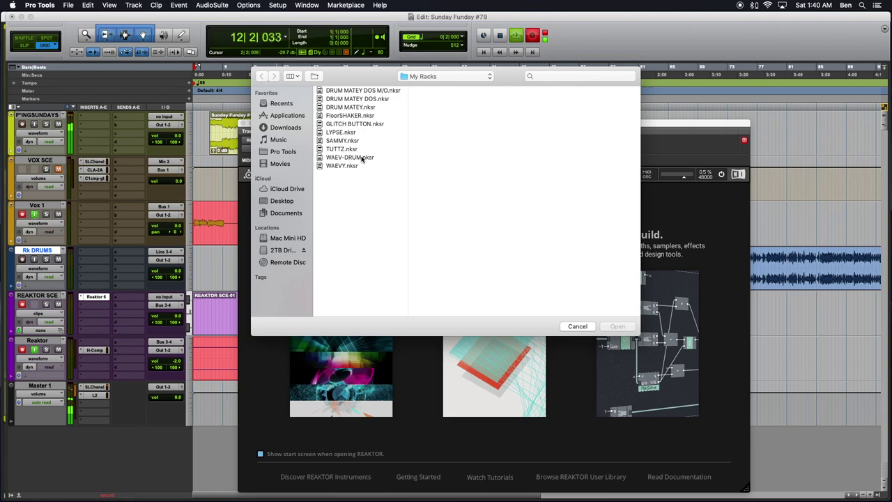
pyautogui.doubleClick(342, 166)
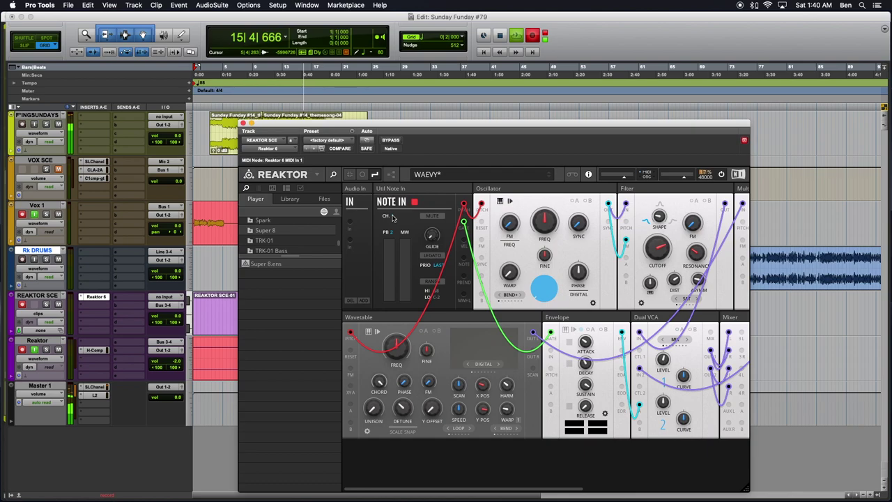
pyautogui.moveTo(399, 220); pyautogui.dragTo(382, 244)
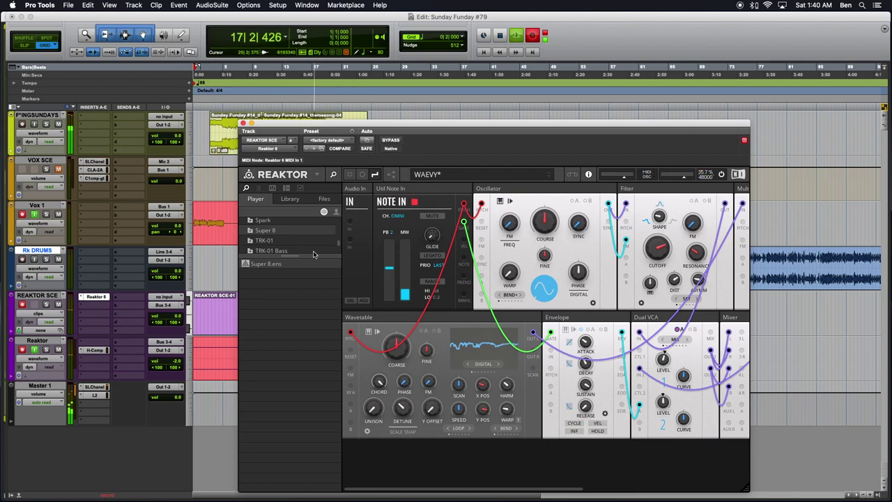
# Step: Return to the track view and set the Rk DRUMS track volume to -5.3 dB
pyautogui.click(119, 317)
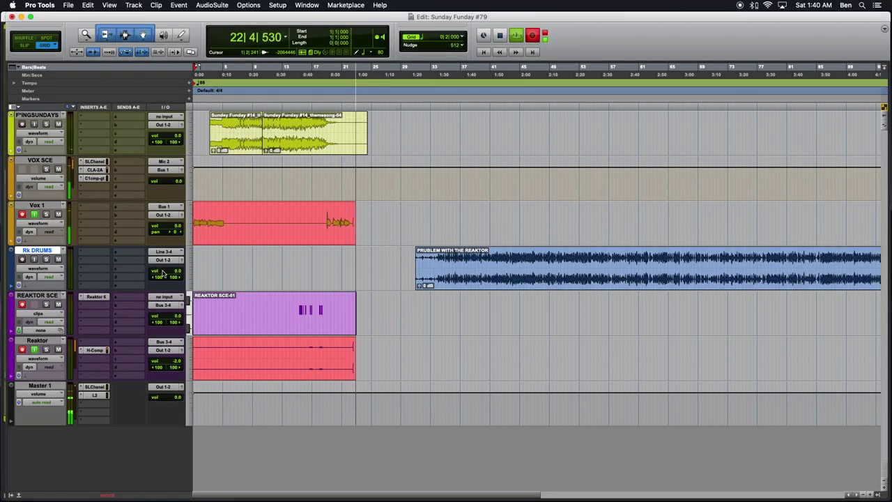
pyautogui.click(162, 274)
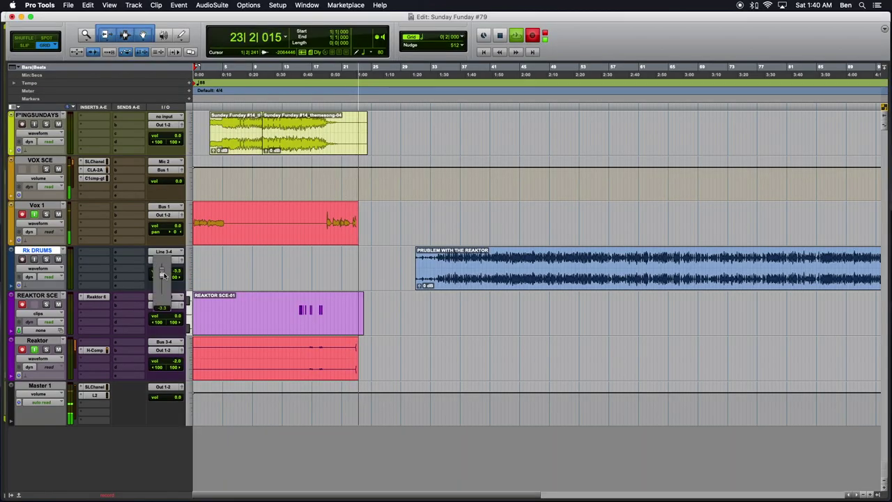
pyautogui.moveTo(162, 274); pyautogui.dragTo(164, 277)
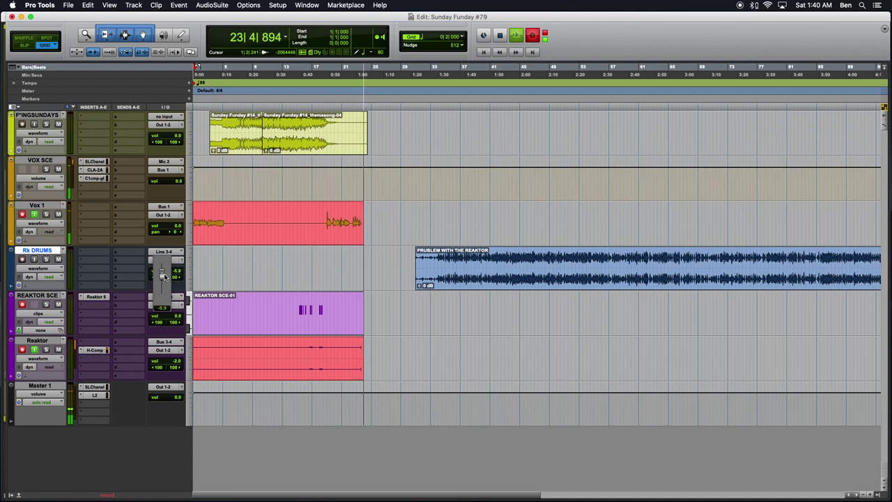
pyautogui.moveTo(162, 276); pyautogui.dragTo(162, 274)
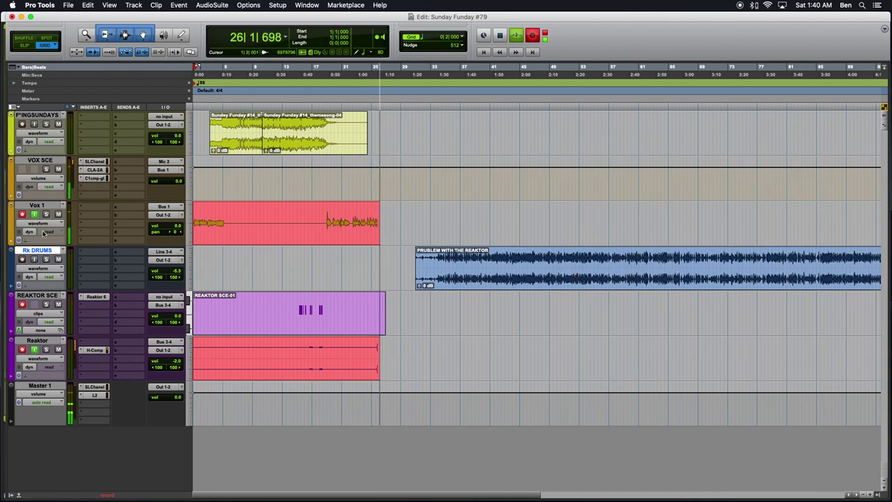
# Step: Reopen the Reaktor 6 insert on REAKTOR SCE, hide its browser and fit the window around the whole rack
pyautogui.click(99, 297)
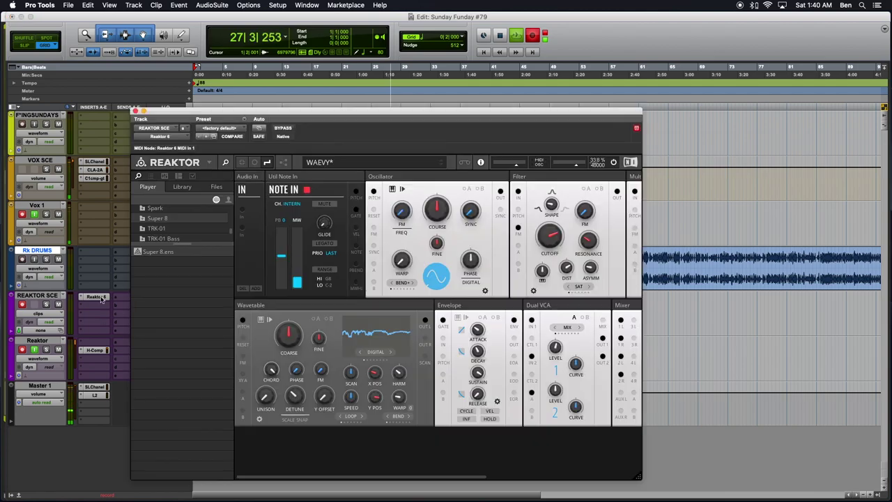
pyautogui.moveTo(636, 478); pyautogui.dragTo(889, 473)
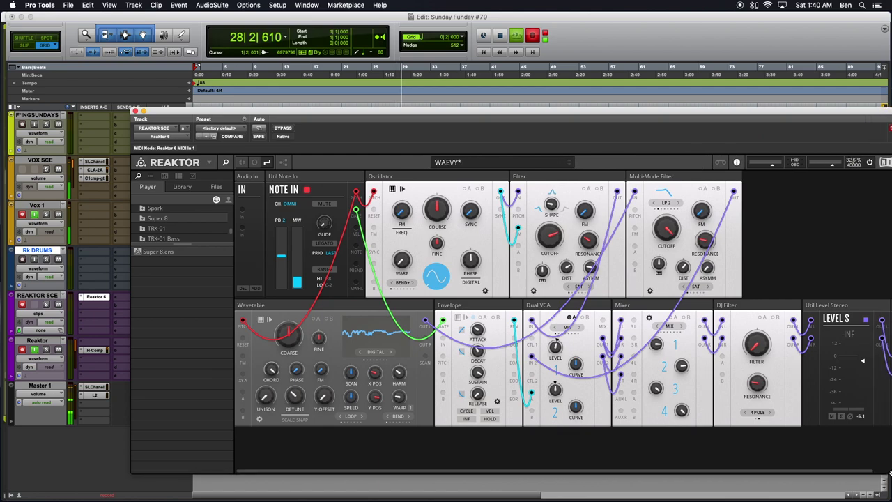
pyautogui.click(243, 163)
pyautogui.moveTo(322, 112); pyautogui.dragTo(242, 120)
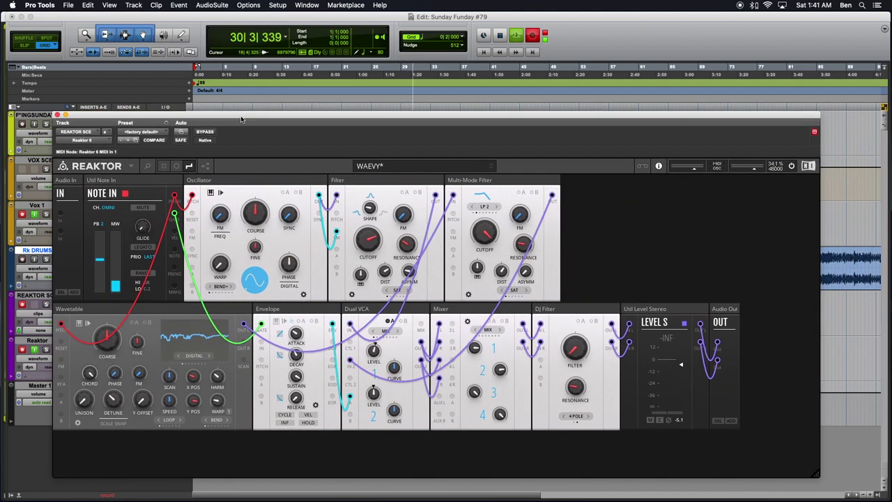
pyautogui.moveTo(816, 474); pyautogui.dragTo(750, 439)
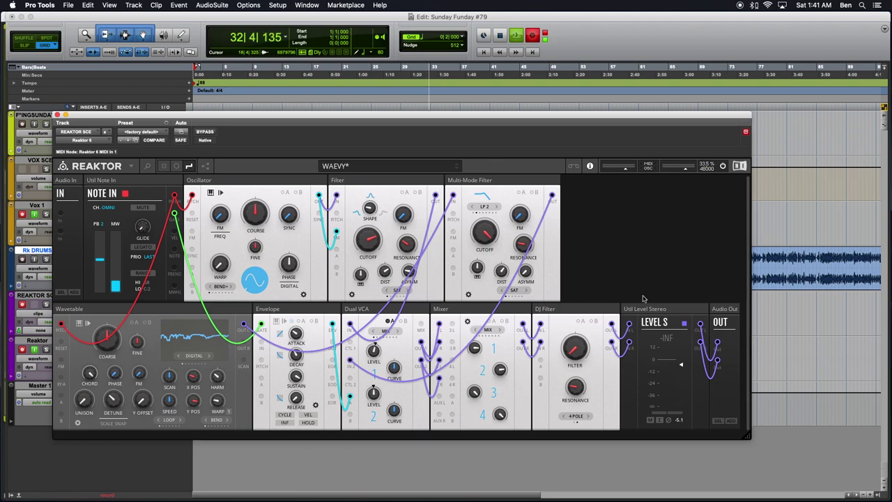
pyautogui.moveTo(379, 120); pyautogui.dragTo(456, 365)
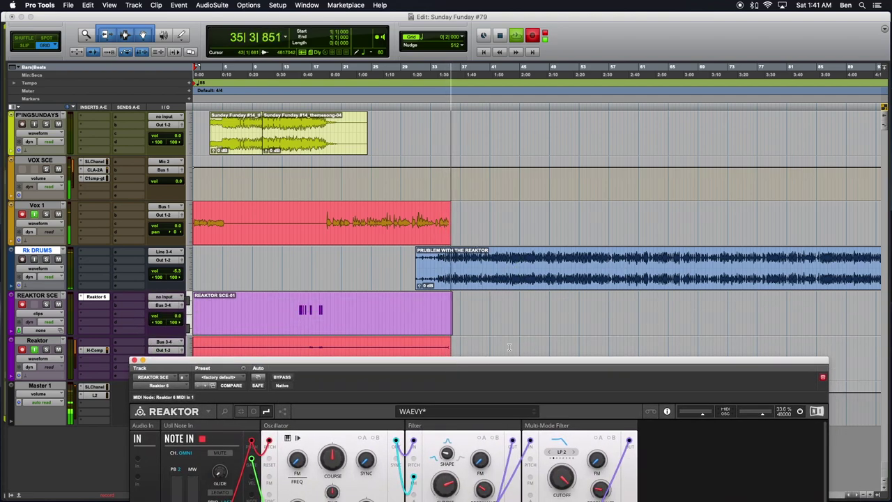
pyautogui.moveTo(473, 363); pyautogui.dragTo(460, 115)
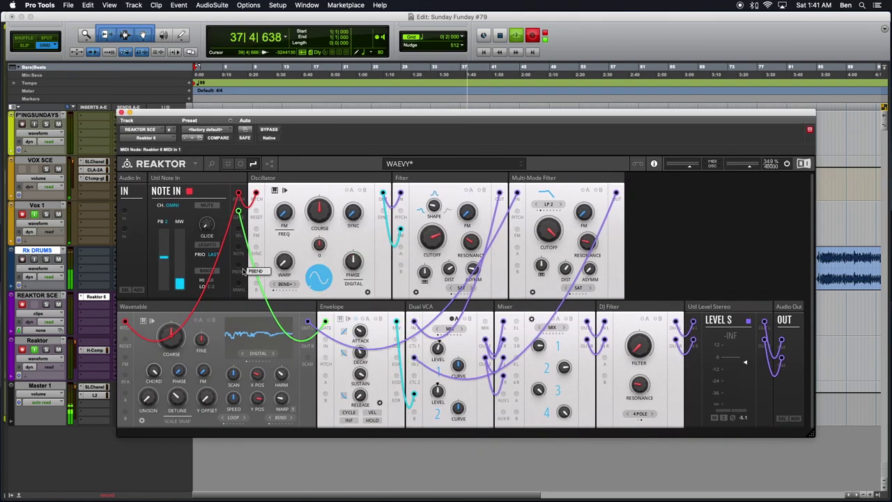
# Step: Raise the Note In mod wheel to about half and set the Level S output to -1.0
pyautogui.moveTo(180, 280); pyautogui.dragTo(178, 255)
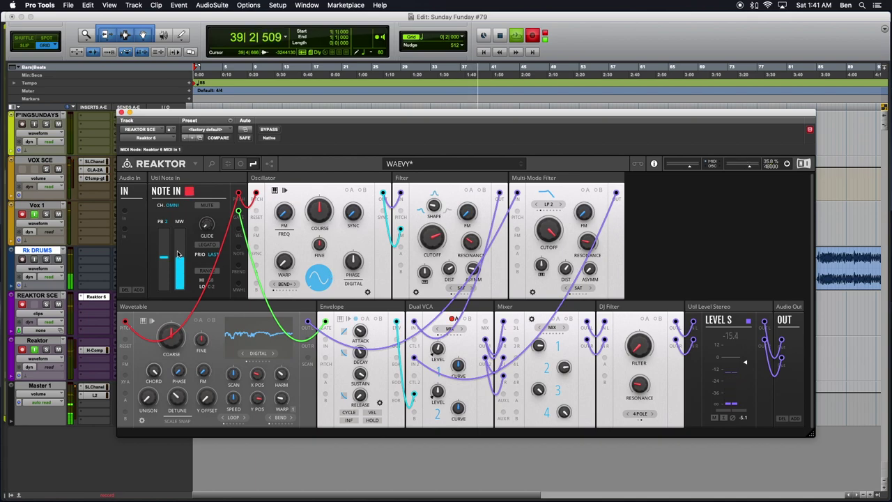
pyautogui.moveTo(743, 369)
pyautogui.mouseDown()
pyautogui.moveTo(745, 346)
pyautogui.moveTo(745, 358)
pyautogui.mouseUp()
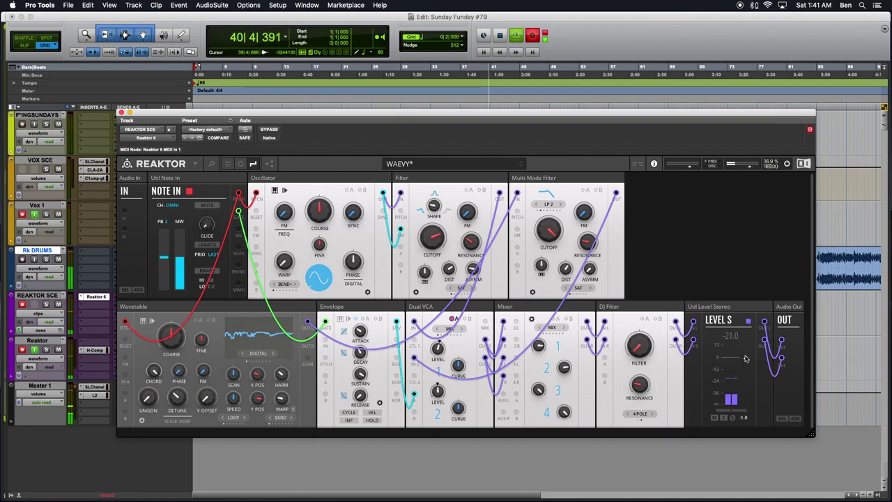
# Step: Reset the DJ Filter's filter knob to its centre and lower the Level S output to -13.4
pyautogui.keyDown('super'); pyautogui.click(638, 344); pyautogui.keyUp('super')
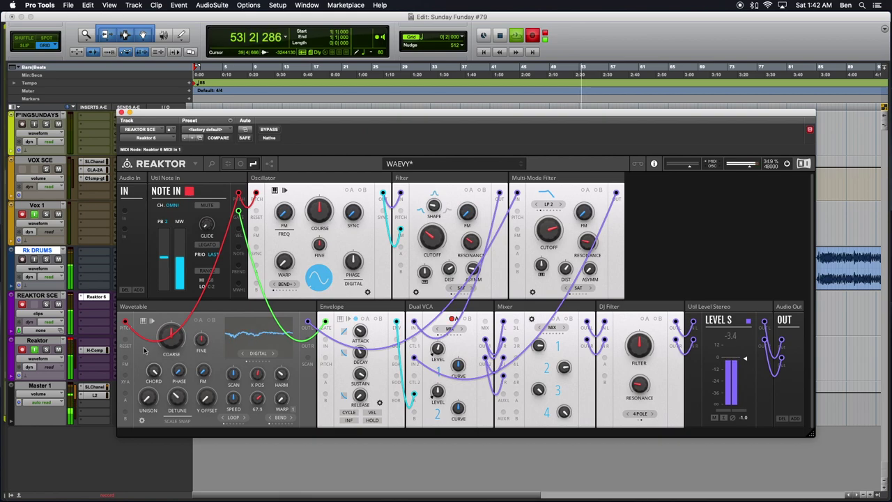
pyautogui.moveTo(747, 360); pyautogui.dragTo(747, 375)
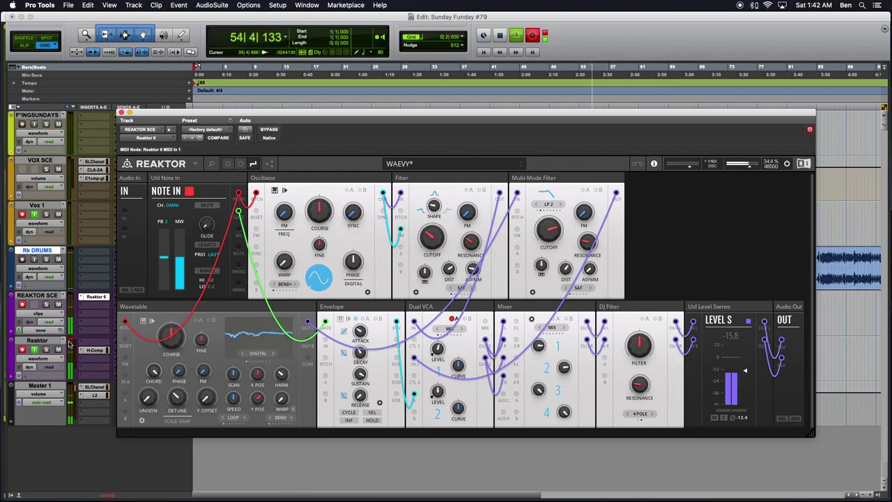
# Step: Clear the Reaktor track's clip indicator and bring up its H-Comp compressor insert with the Bus 1 key input
pyautogui.click(70, 344)
pyautogui.moveTo(159, 113); pyautogui.dragTo(194, 137)
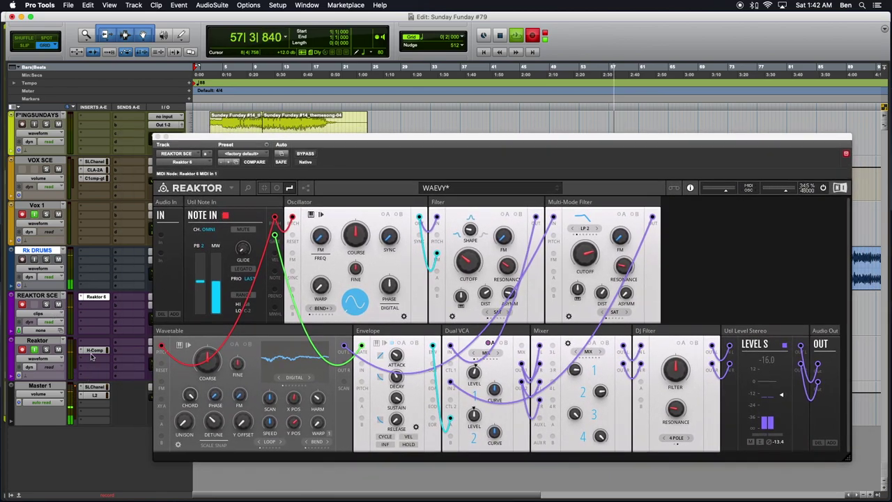
pyautogui.click(93, 350)
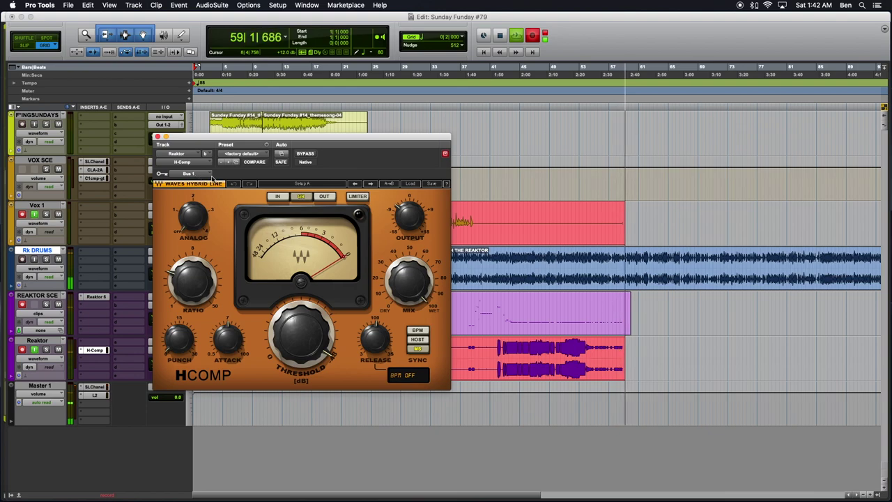
pyautogui.click(158, 136)
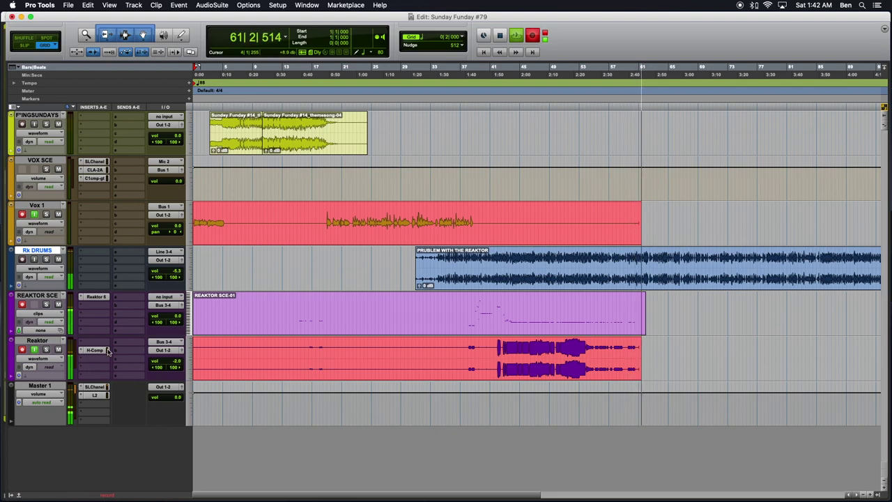
pyautogui.click(98, 350)
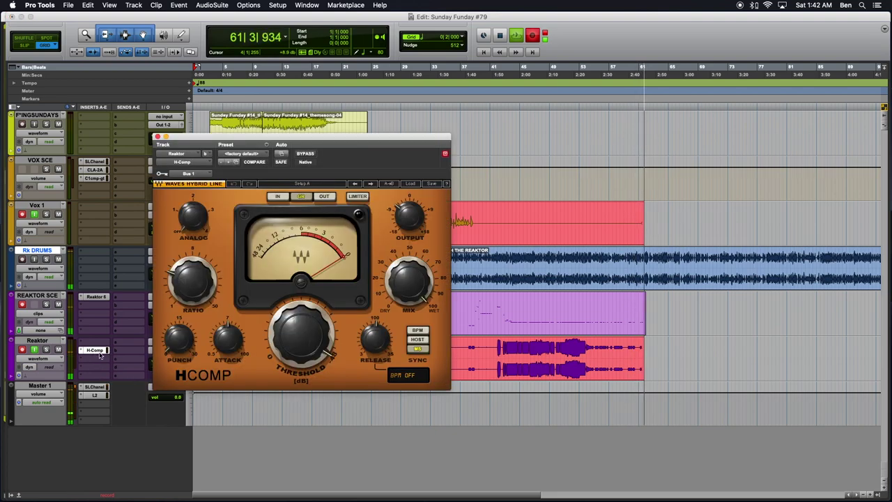
# Step: Return to the Reaktor 6 rack and raise the Filter cutoff to 16.7 kHz along with the Multi-Mode Filter cutoff
pyautogui.click(96, 297)
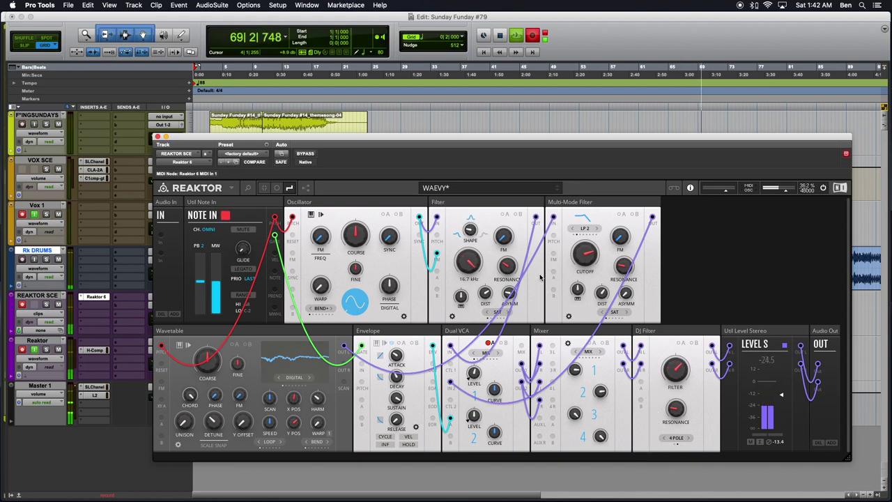
pyautogui.moveTo(584, 260); pyautogui.dragTo(584, 252)
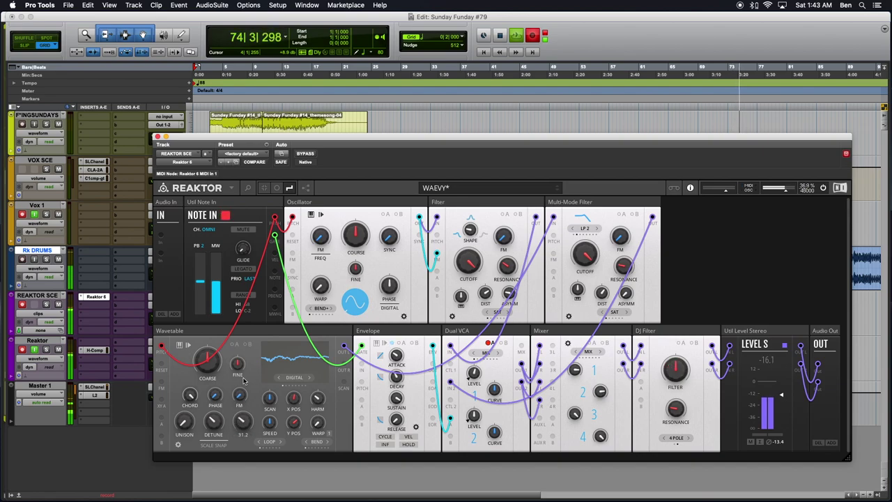
# Step: Set the Wavetable module's Scan to 0 and reshape its waveform with the X Pos and Y Pos knobs
pyautogui.moveTo(267, 386)
pyautogui.mouseDown()
pyautogui.moveTo(278, 368)
pyautogui.moveTo(267, 404)
pyautogui.mouseUp()
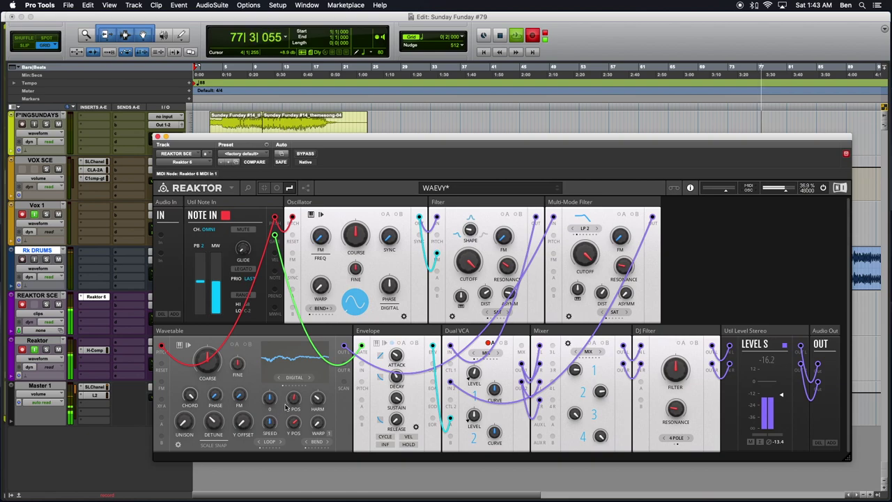
pyautogui.moveTo(293, 422)
pyautogui.mouseDown()
pyautogui.moveTo(296, 460)
pyautogui.moveTo(302, 411)
pyautogui.moveTo(290, 455)
pyautogui.moveTo(320, 425)
pyautogui.moveTo(322, 382)
pyautogui.moveTo(319, 396)
pyautogui.moveTo(307, 398)
pyautogui.moveTo(317, 411)
pyautogui.moveTo(300, 348)
pyautogui.moveTo(285, 472)
pyautogui.moveTo(290, 423)
pyautogui.moveTo(294, 434)
pyautogui.moveTo(279, 450)
pyautogui.moveTo(283, 412)
pyautogui.mouseUp()
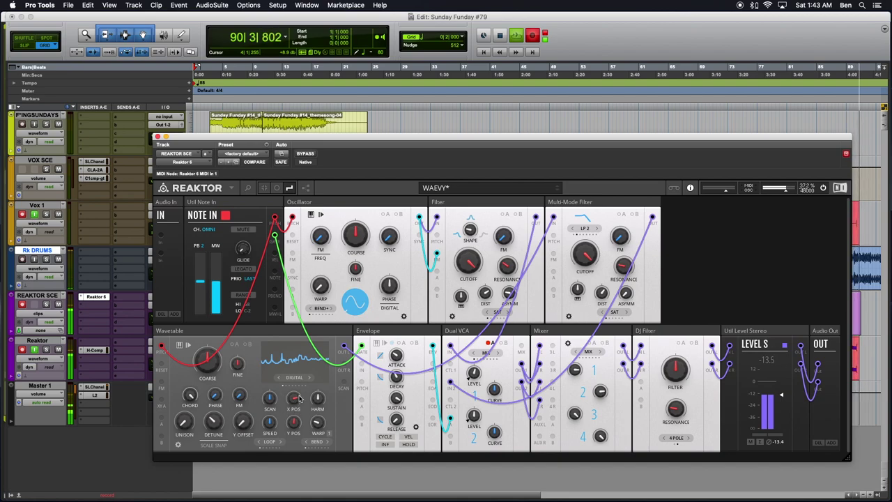
pyautogui.moveTo(297, 412); pyautogui.dragTo(293, 454)
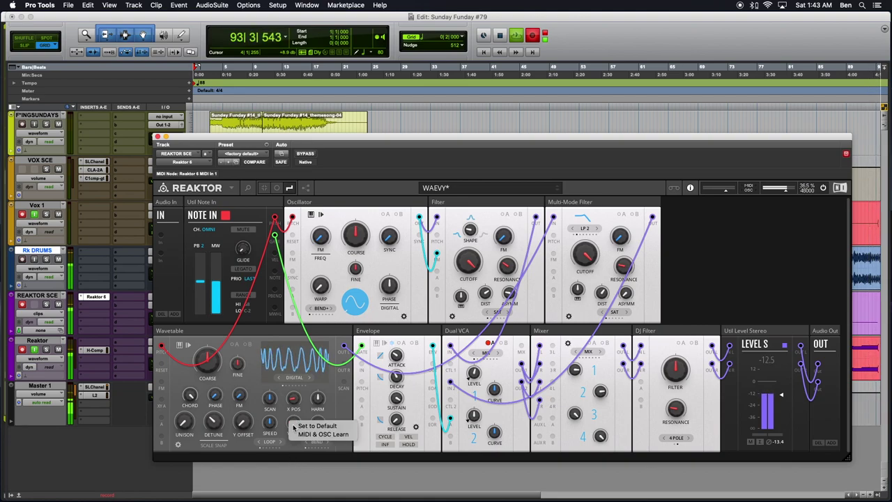
pyautogui.moveTo(289, 412)
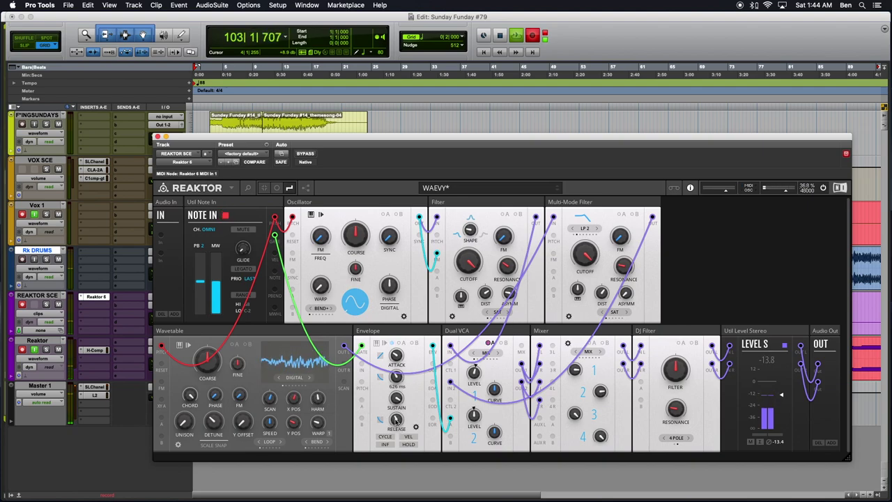
pyautogui.moveTo(398, 427)
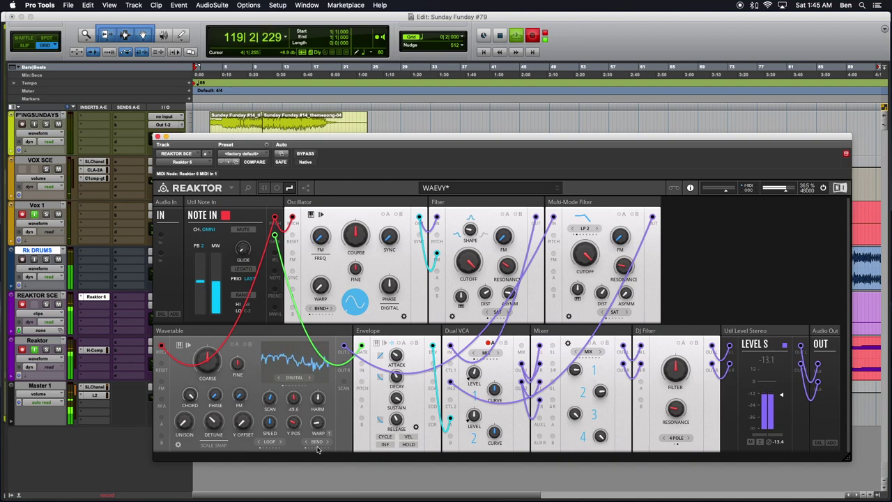
# Step: Select the VOX SCE track and mute it
pyautogui.click(70, 175)
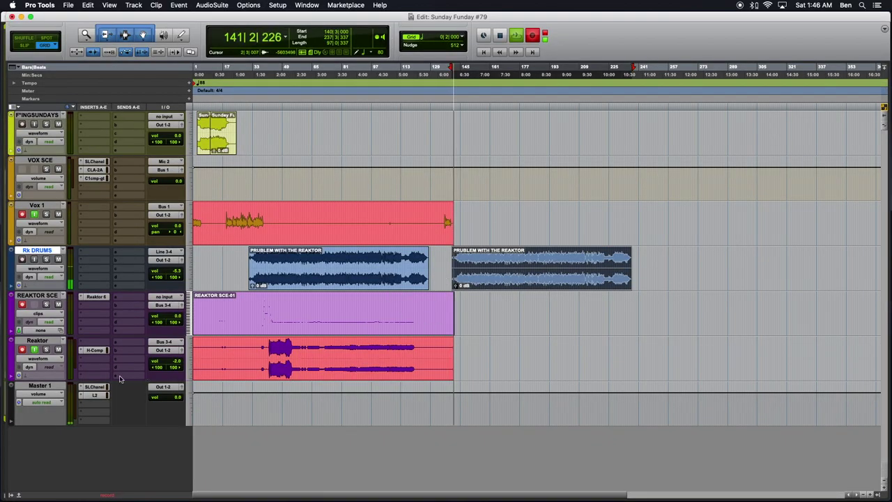
pyautogui.click(59, 161)
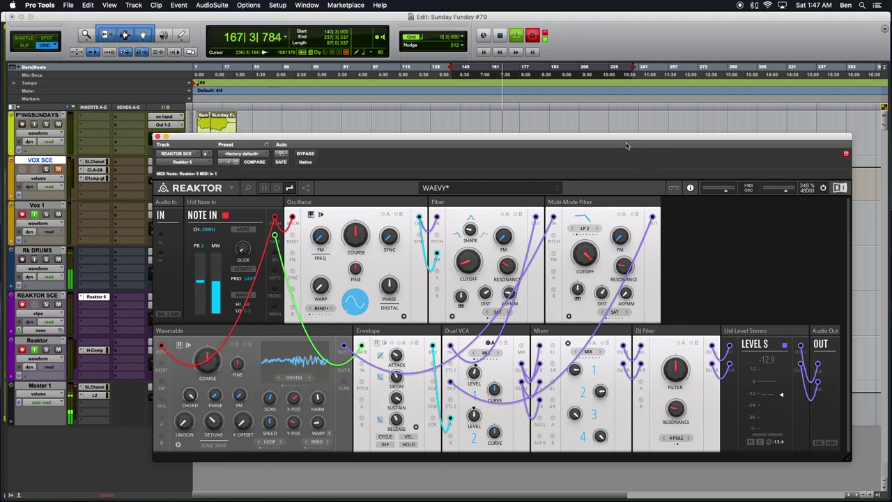
pyautogui.doubleClick(719, 254)
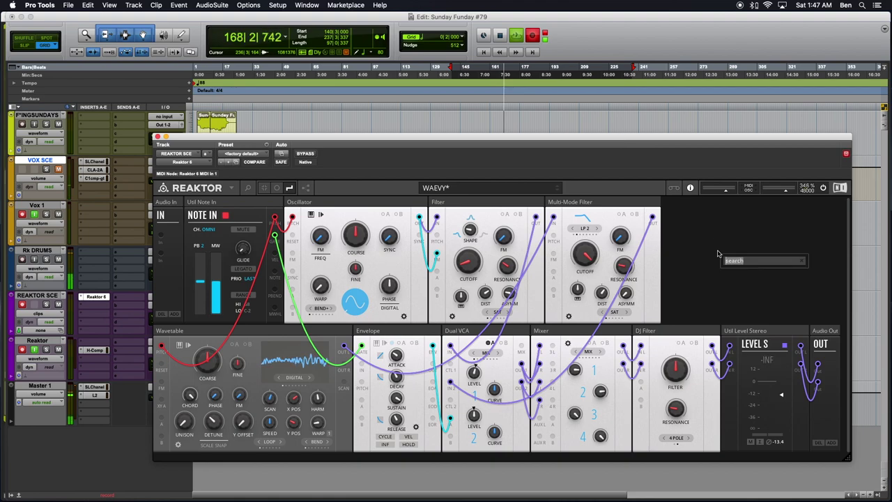
pyautogui.write('Reverb')
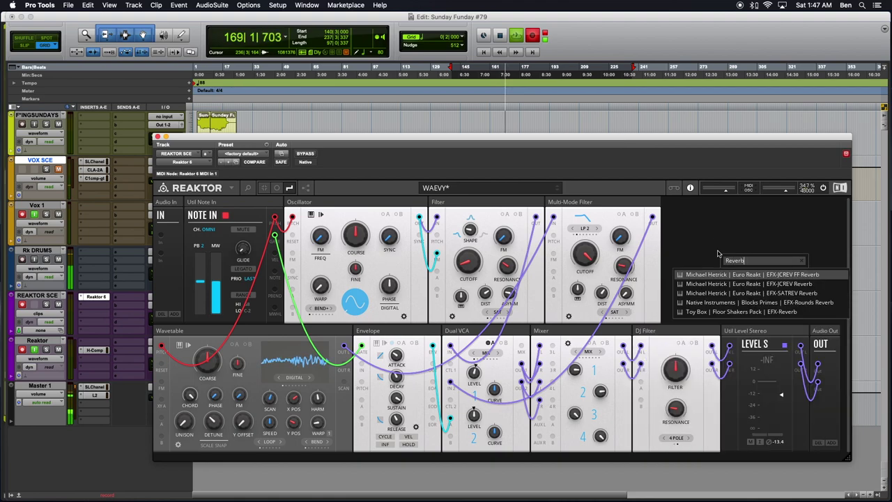
pyautogui.click(756, 285)
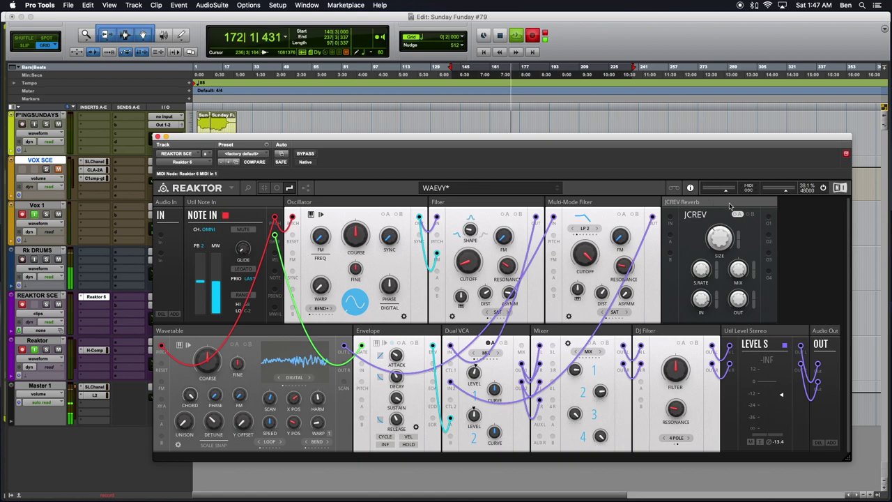
pyautogui.moveTo(728, 202)
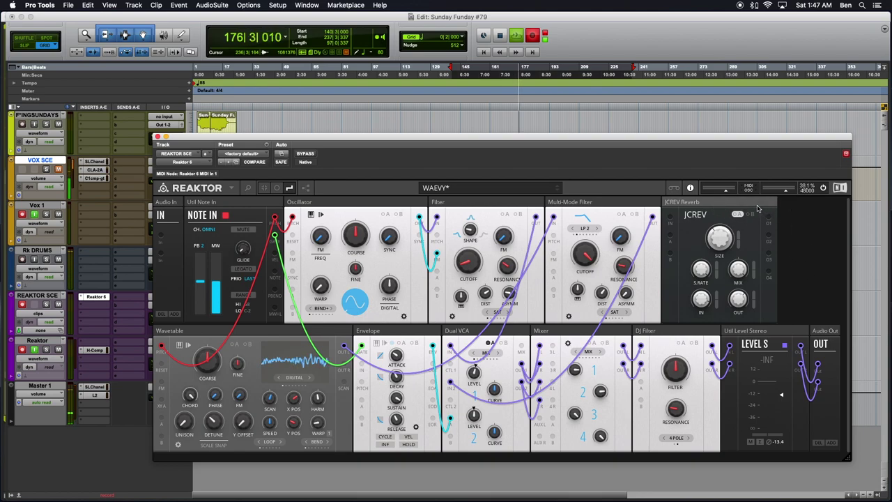
pyautogui.press('Delete')
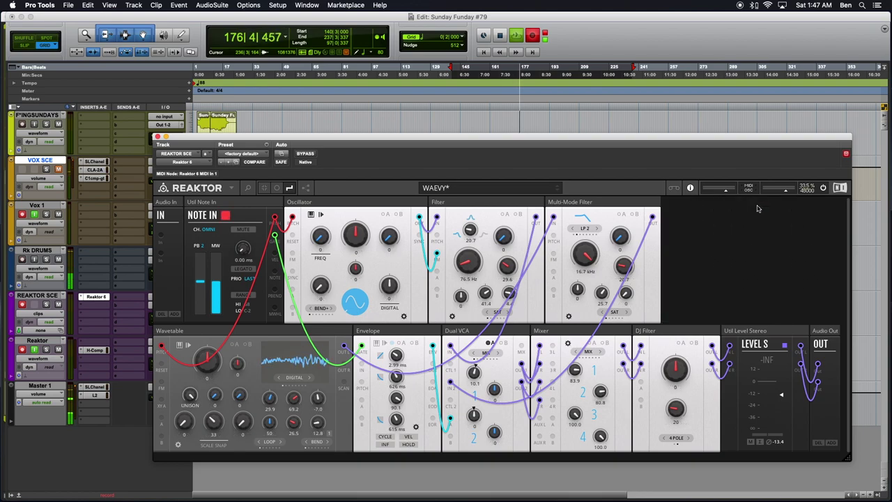
# Step: Add the Toy Box Floor Shakers Pack EFX-Reverb module to the empty space after the Multi-Mode Filter
pyautogui.doubleClick(711, 256)
pyautogui.write('TOy Box Rever')
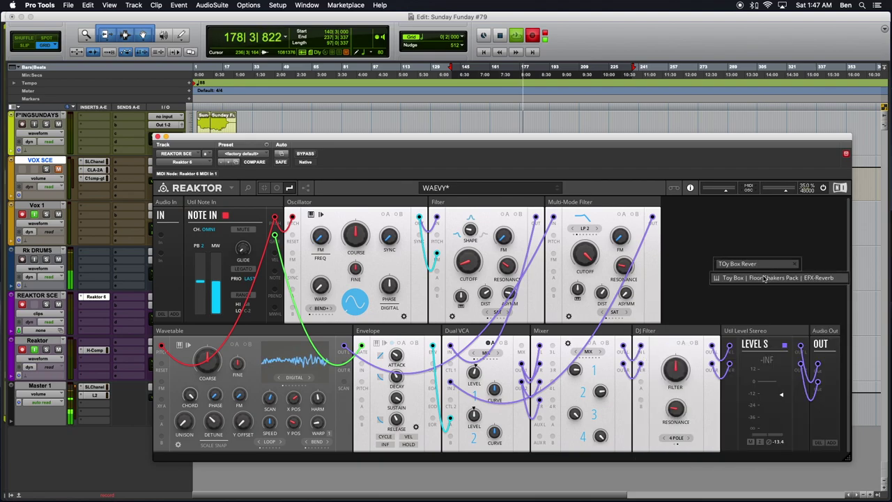
pyautogui.click(763, 278)
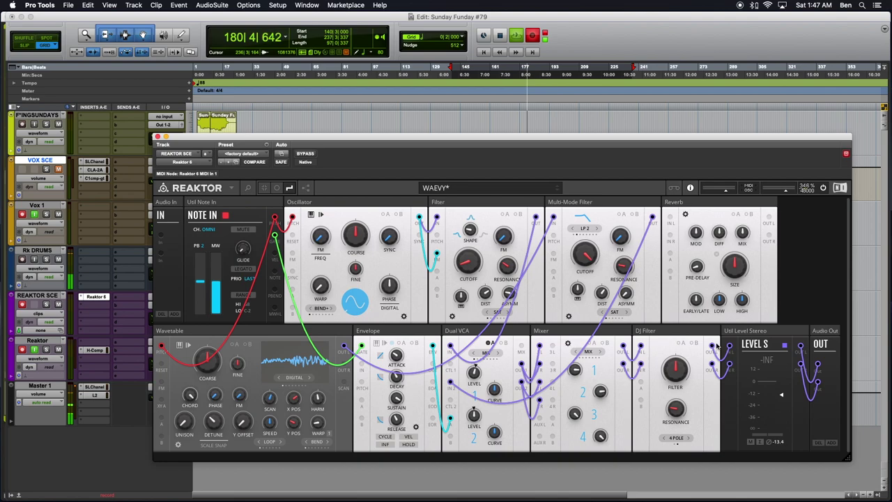
# Step: Add the Toy Box Free Pack MOD-Envelope module after the Reverb
pyautogui.doubleClick(788, 259)
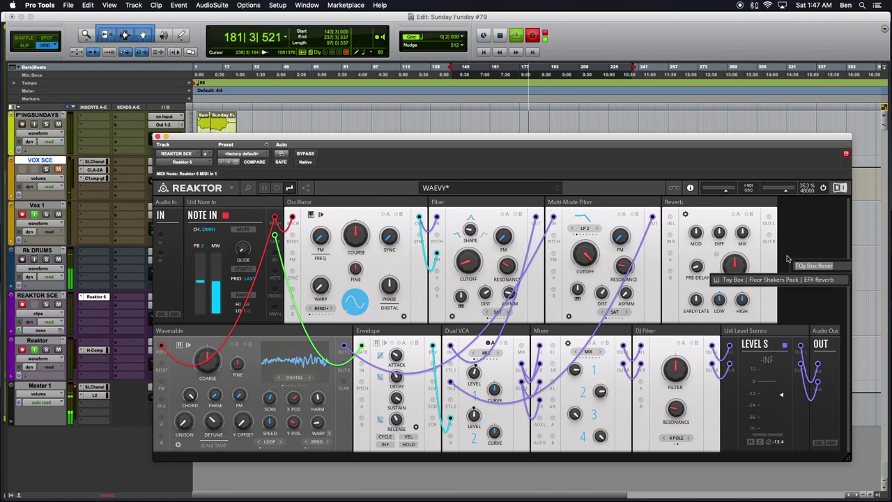
pyautogui.write('Eoy Box Env')
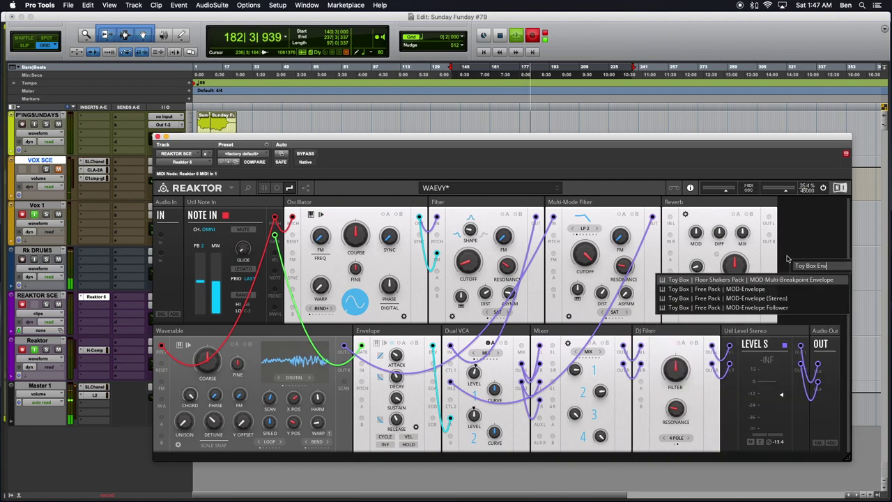
pyautogui.click(755, 290)
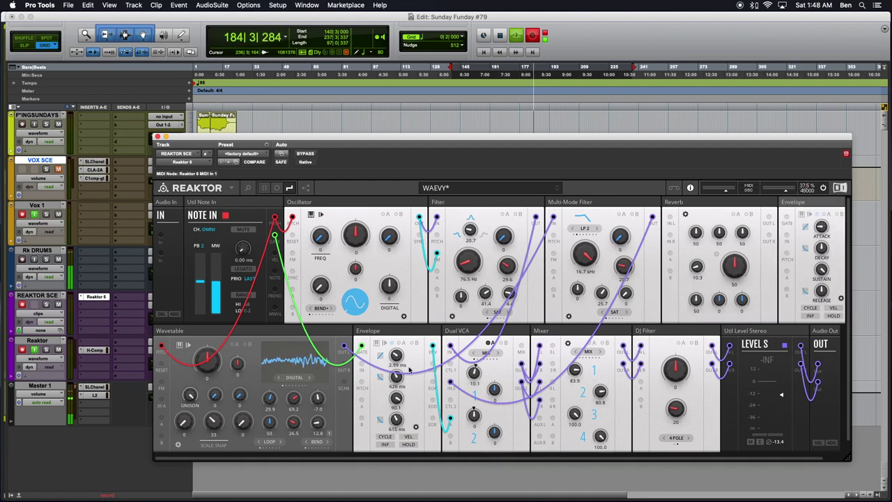
# Step: Patch the Note In gate output to the new Envelope's Gate input and color the wire green
pyautogui.hscroll(2, 509, 293)
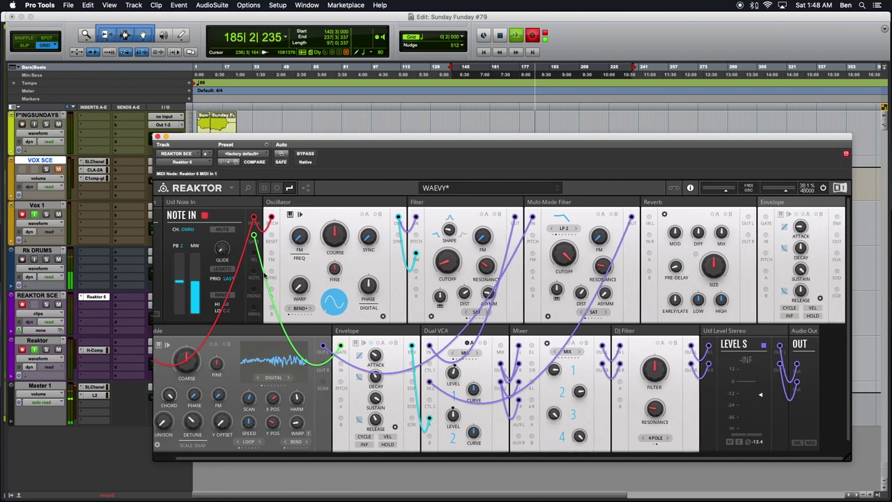
pyautogui.moveTo(254, 237); pyautogui.dragTo(766, 217)
pyautogui.rightClick(767, 217)
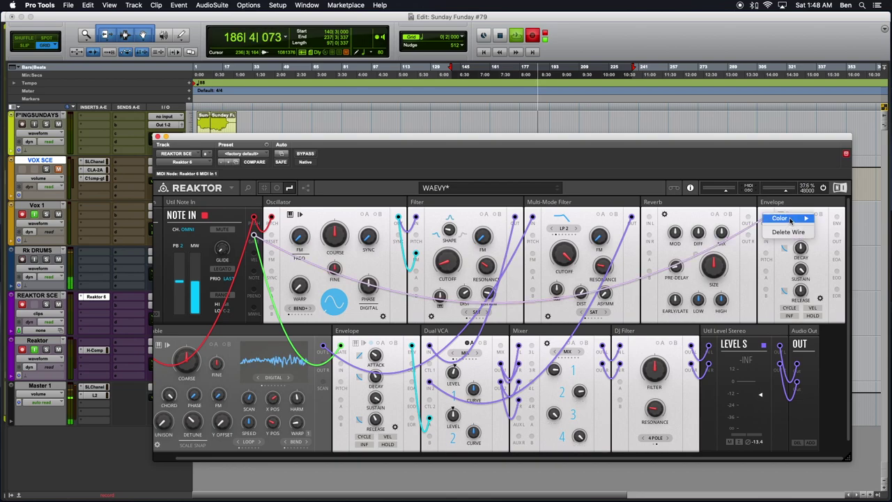
pyautogui.moveTo(780, 218)
pyautogui.click(835, 252)
# Step: Move the new Envelope between the Multi-Mode Filter and the Reverb and turn its Attack down to 0.71 ms
pyautogui.moveTo(791, 207); pyautogui.dragTo(649, 213)
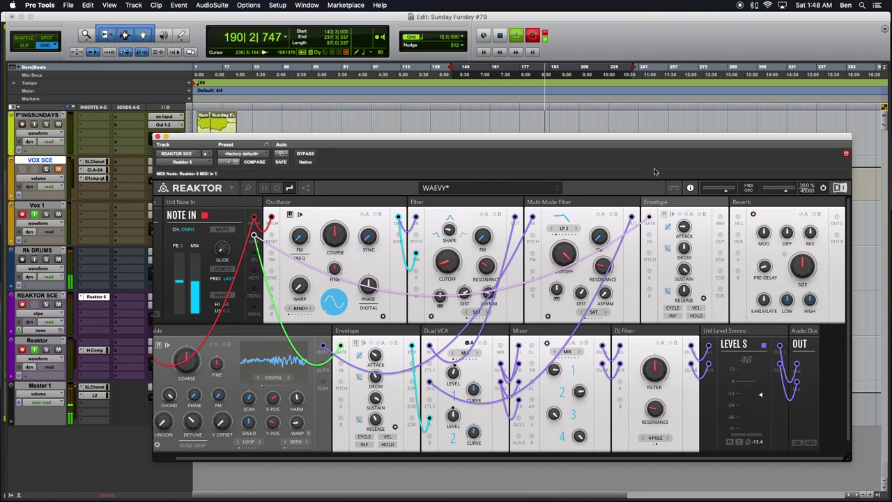
pyautogui.hscroll(-2, 618, 241)
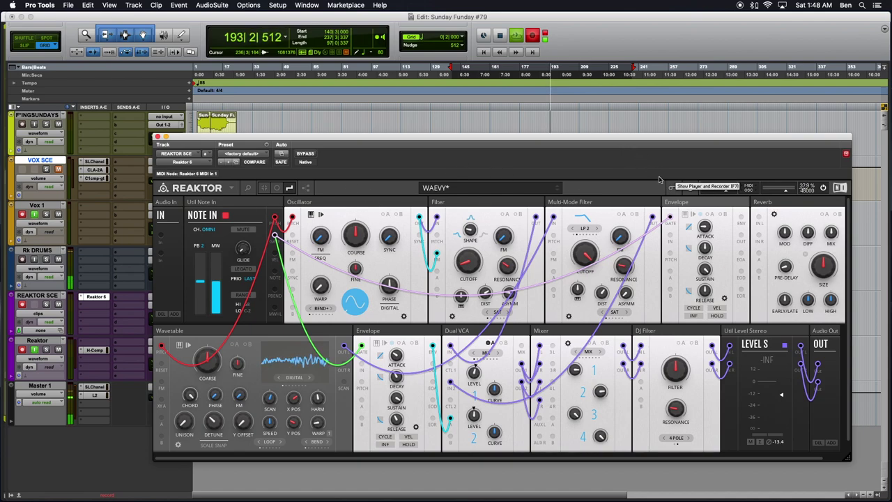
pyautogui.moveTo(705, 231); pyautogui.dragTo(709, 244)
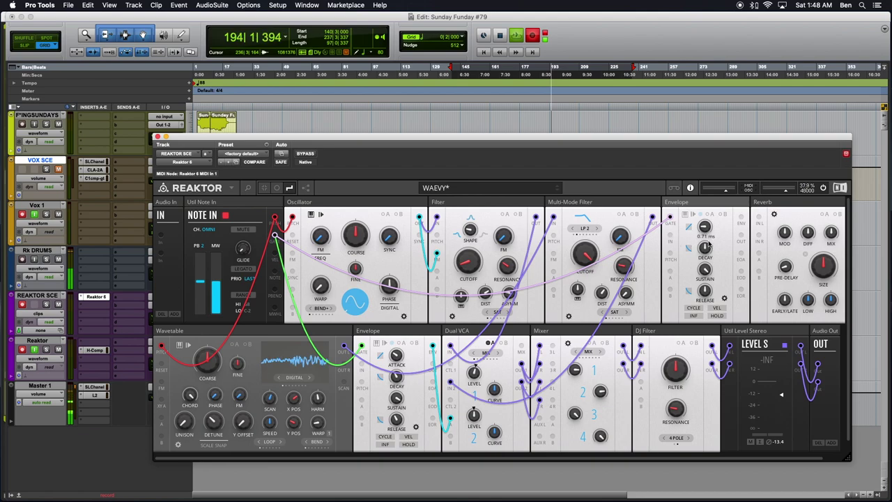
pyautogui.moveTo(704, 228)
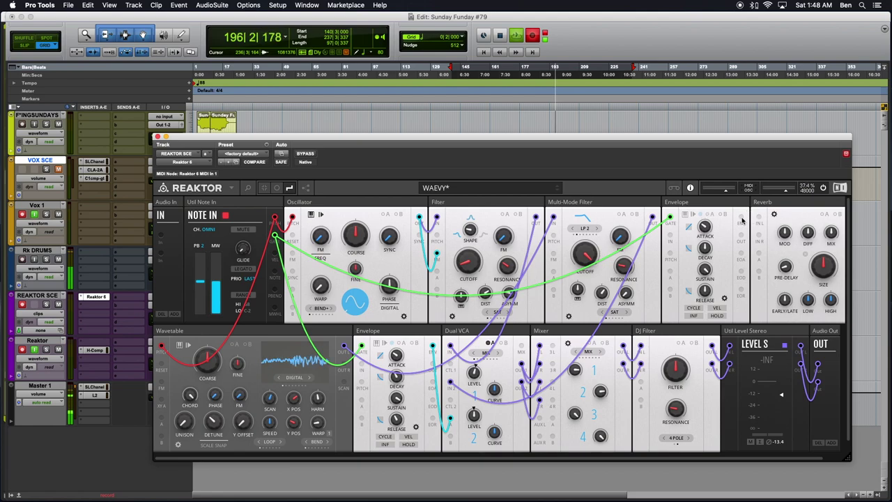
# Step: Patch the Mixer's left output to the Reverb's left input and color the wire purple
pyautogui.hscroll(3, 696, 258)
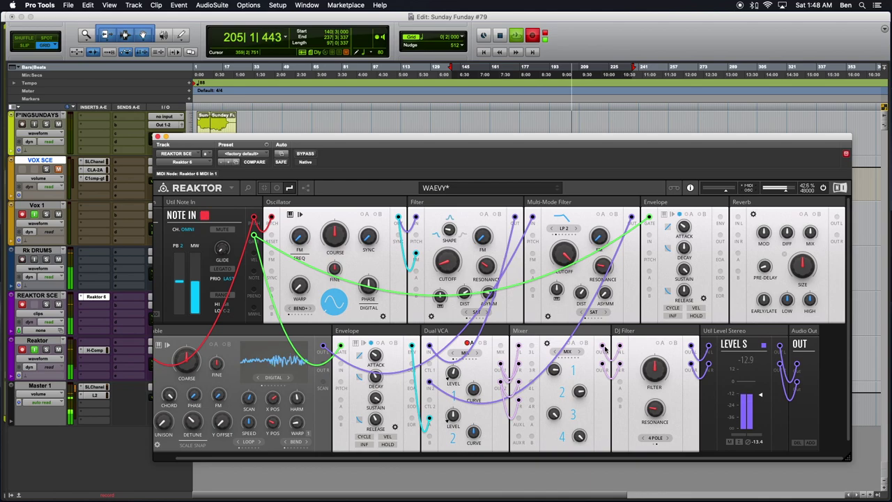
pyautogui.moveTo(604, 347); pyautogui.dragTo(737, 217)
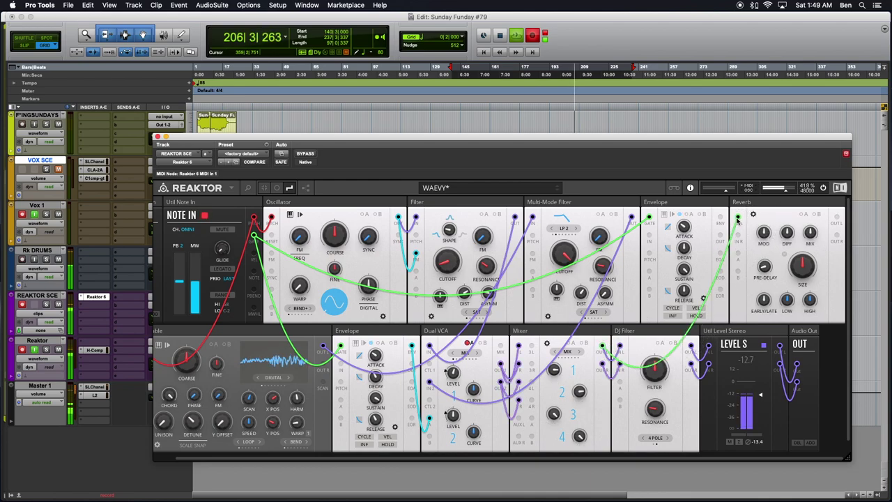
pyautogui.rightClick(739, 218)
pyautogui.moveTo(749, 219)
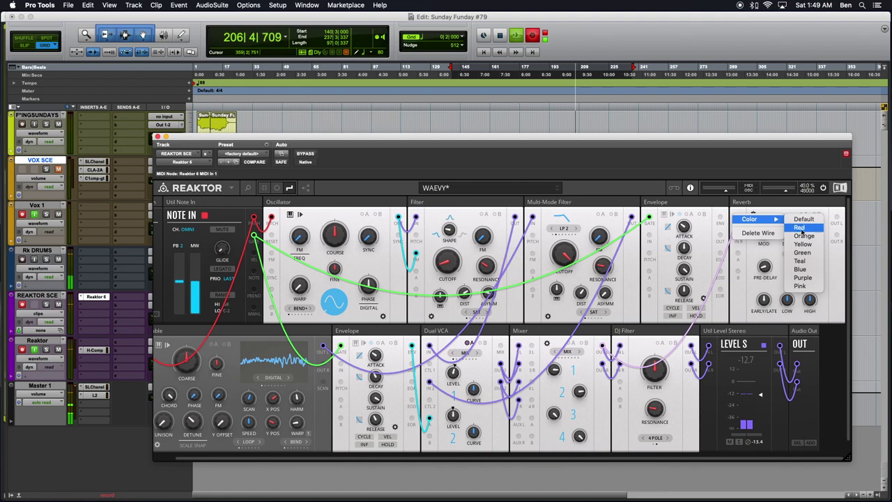
pyautogui.click(804, 279)
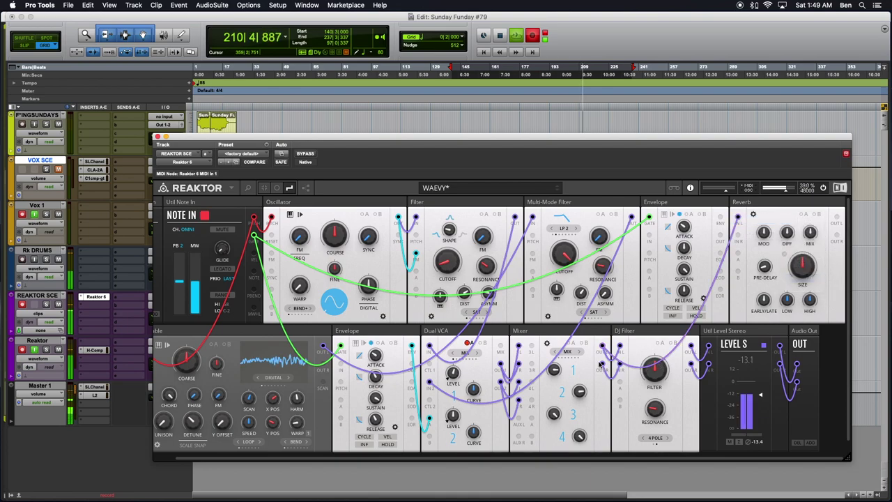
pyautogui.moveTo(701, 262); pyautogui.dragTo(737, 235)
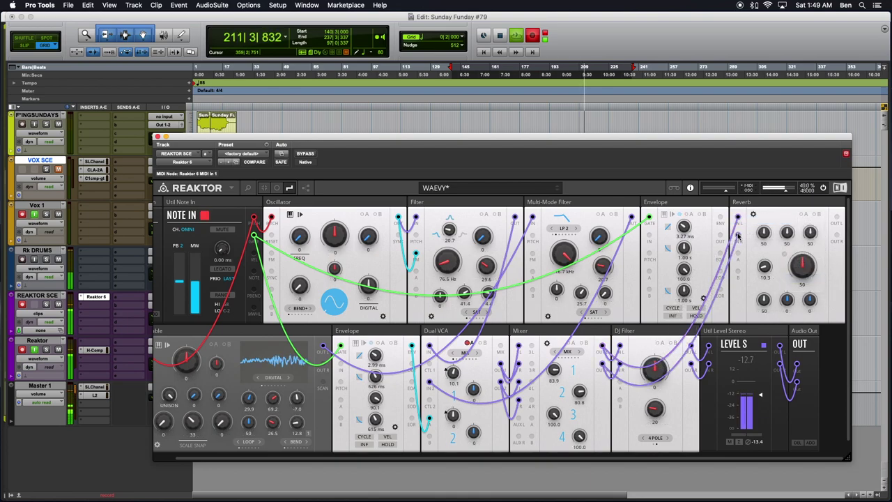
pyautogui.moveTo(837, 220); pyautogui.dragTo(606, 307)
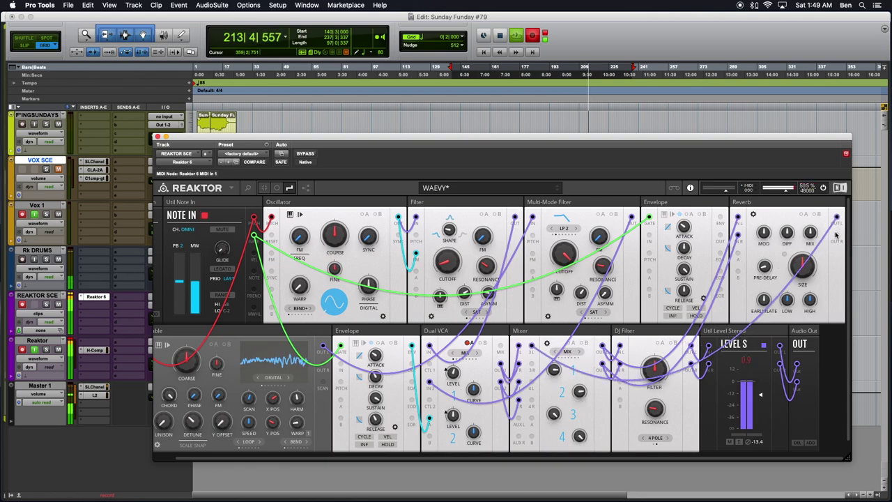
pyautogui.moveTo(837, 237); pyautogui.dragTo(532, 366)
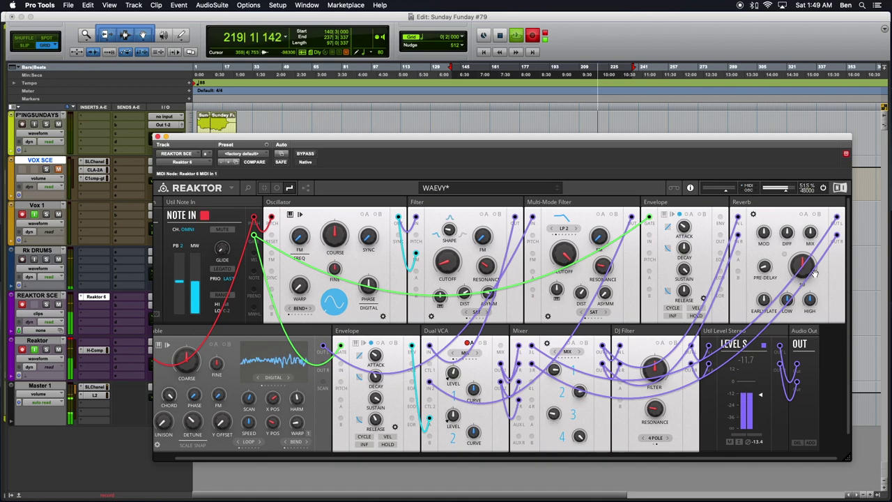
# Step: Adjust the Reverb's Size, Diffusion and Mix knobs and patch the new Envelope's second output into the Mixer's A modulation input
pyautogui.moveTo(813, 273); pyautogui.dragTo(801, 259)
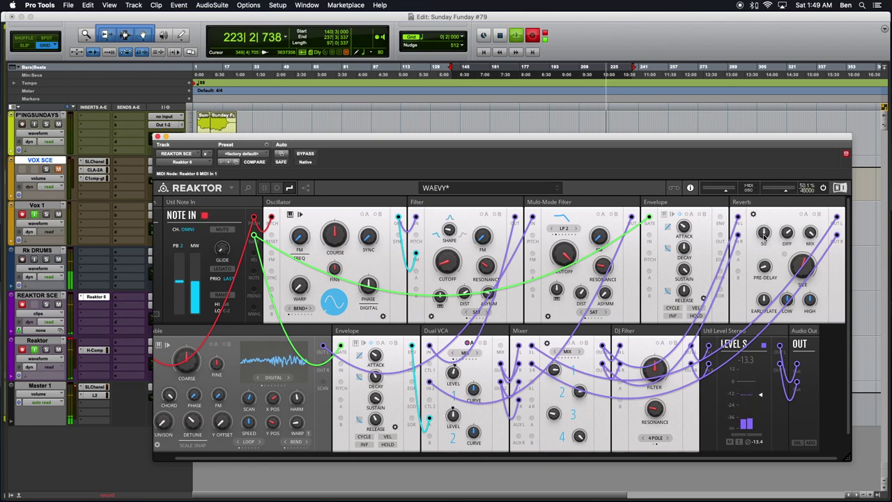
pyautogui.moveTo(765, 266)
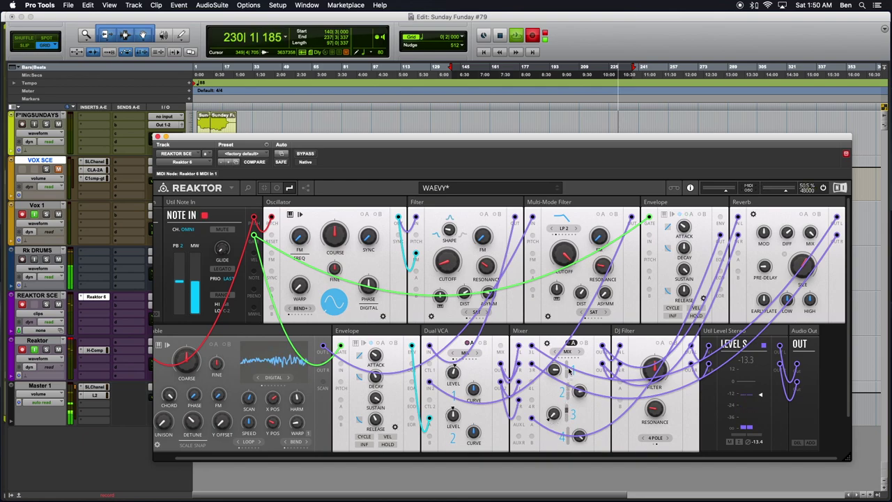
# Step: Raise the new Envelope's Sustain to 100 and try different channel 3 levels on the Mixer for the reverb return
pyautogui.moveTo(685, 293)
pyautogui.moveTo(686, 281); pyautogui.dragTo(687, 266)
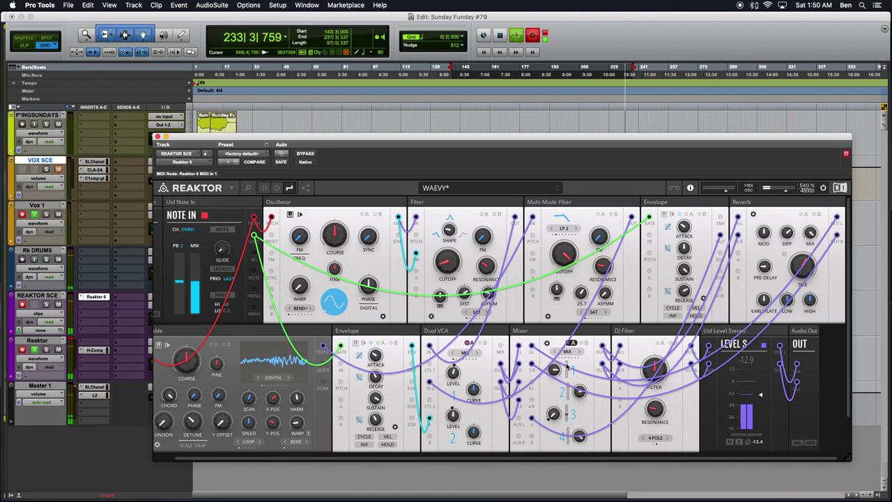
pyautogui.moveTo(553, 414)
pyautogui.mouseDown()
pyautogui.moveTo(556, 397)
pyautogui.moveTo(555, 427)
pyautogui.mouseUp()
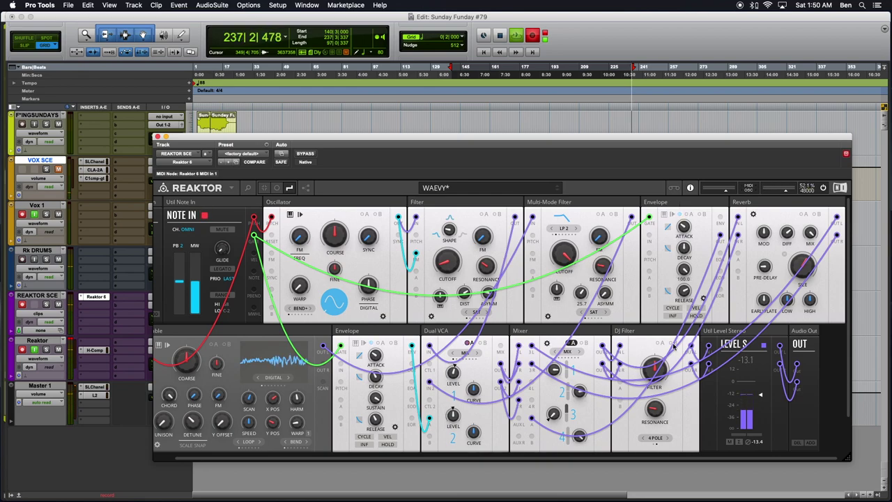
pyautogui.moveTo(684, 294)
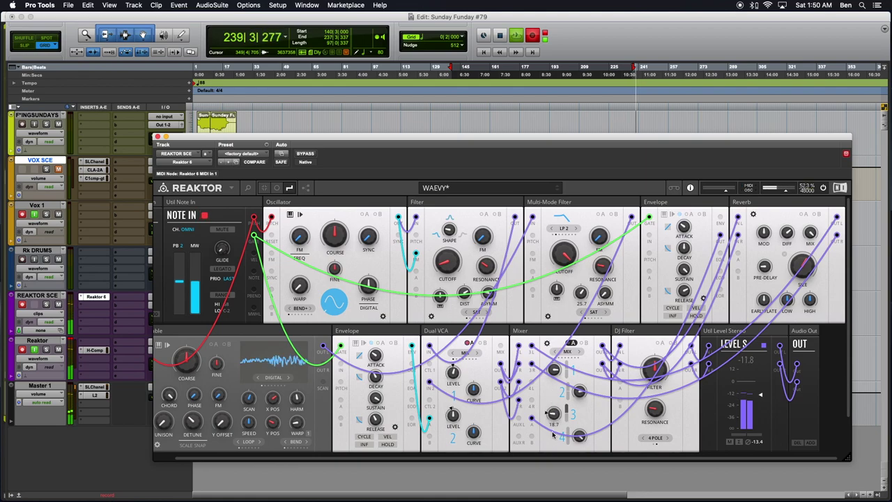
pyautogui.moveTo(554, 415); pyautogui.dragTo(552, 391)
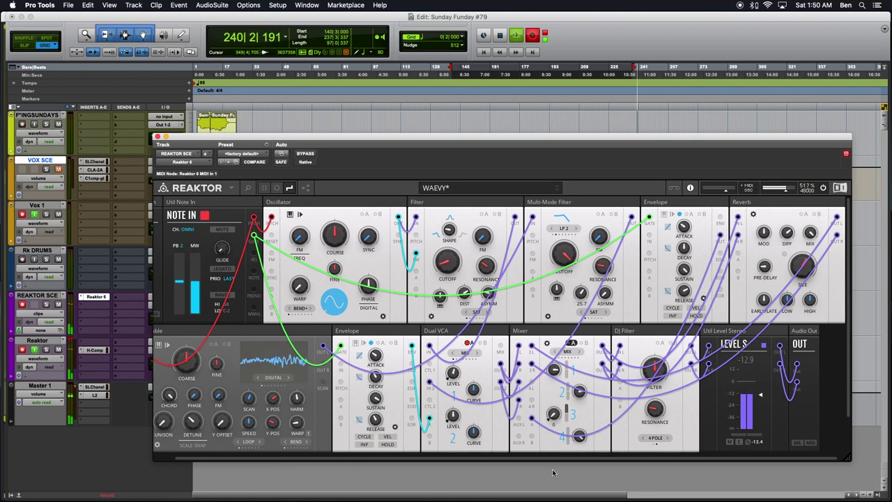
pyautogui.moveTo(548, 432); pyautogui.dragTo(530, 463)
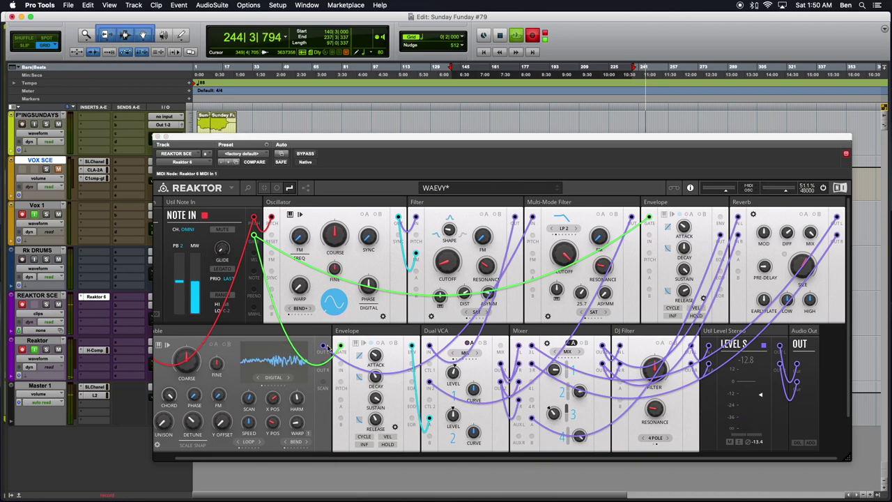
pyautogui.moveTo(552, 414); pyautogui.dragTo(546, 427)
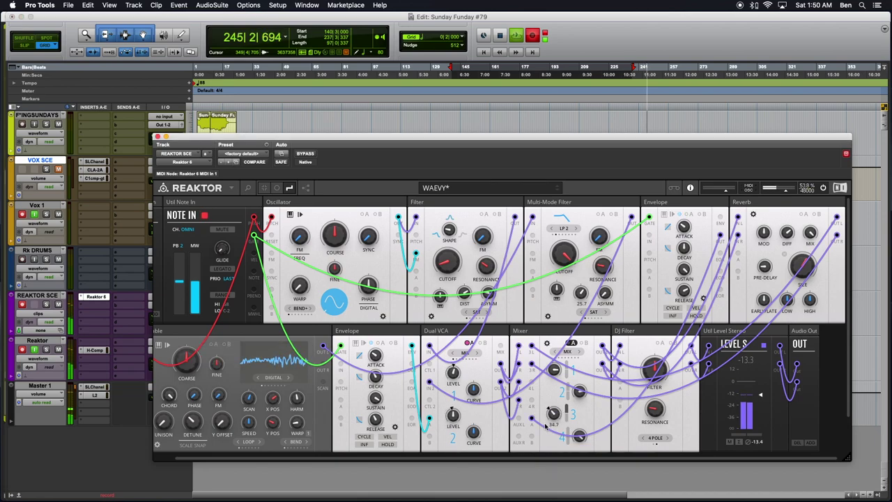
pyautogui.moveTo(540, 468)
pyautogui.mouseDown()
pyautogui.moveTo(541, 426)
pyautogui.moveTo(541, 457)
pyautogui.mouseUp()
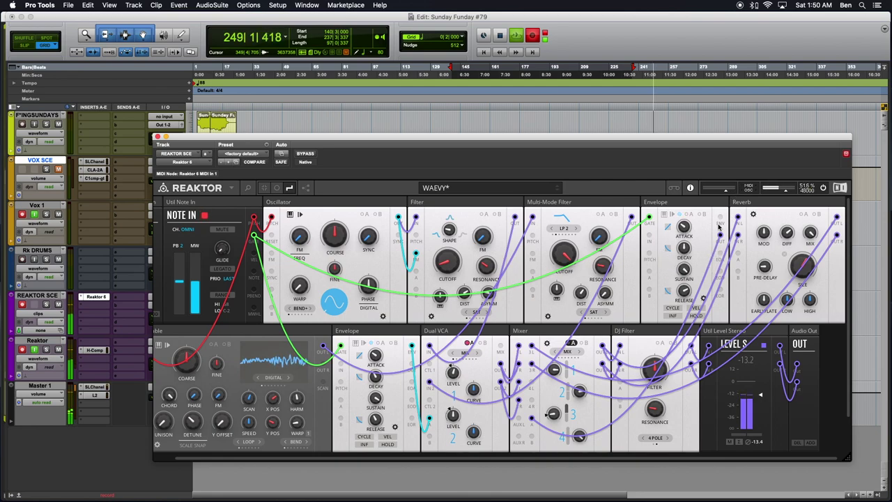
# Step: Feed the Mixer's A input from the new Envelope's ENV output with a teal wire and set that Envelope's Attack to 502 ms
pyautogui.rightClick(533, 421)
pyautogui.moveTo(570, 420)
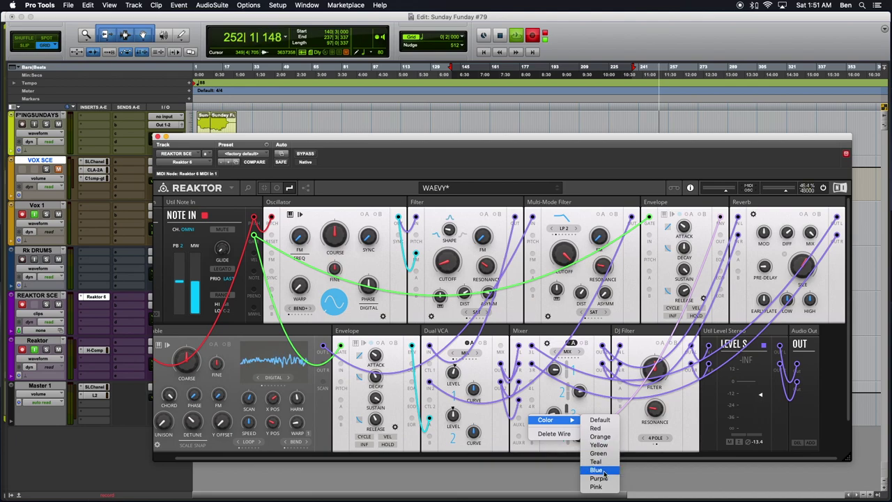
pyautogui.click(596, 462)
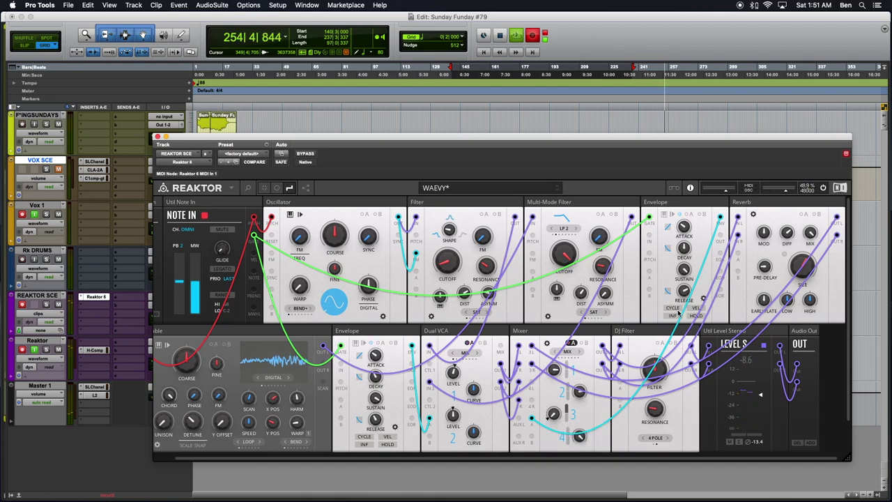
pyautogui.moveTo(691, 242)
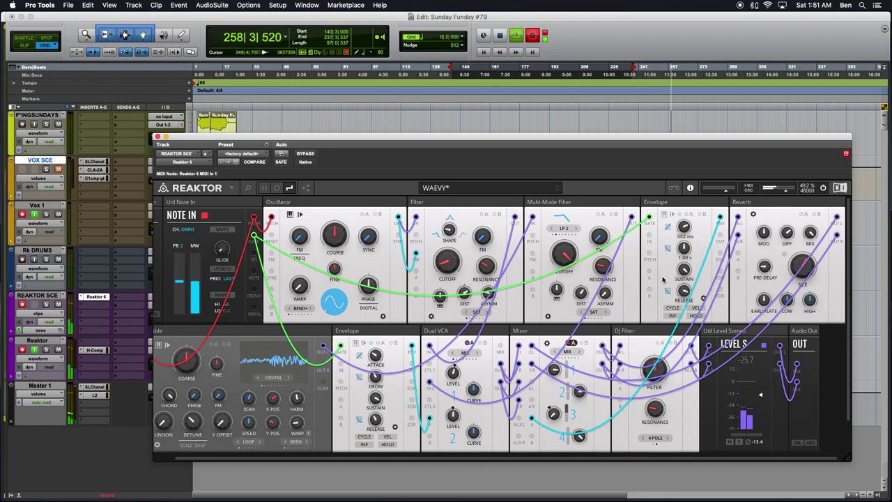
# Step: Fine-tune the new Envelope's Attack and sweep the wavetable oscillator's X Pos and Harm, bringing X Pos to 65.3
pyautogui.moveTo(686, 228); pyautogui.dragTo(683, 224)
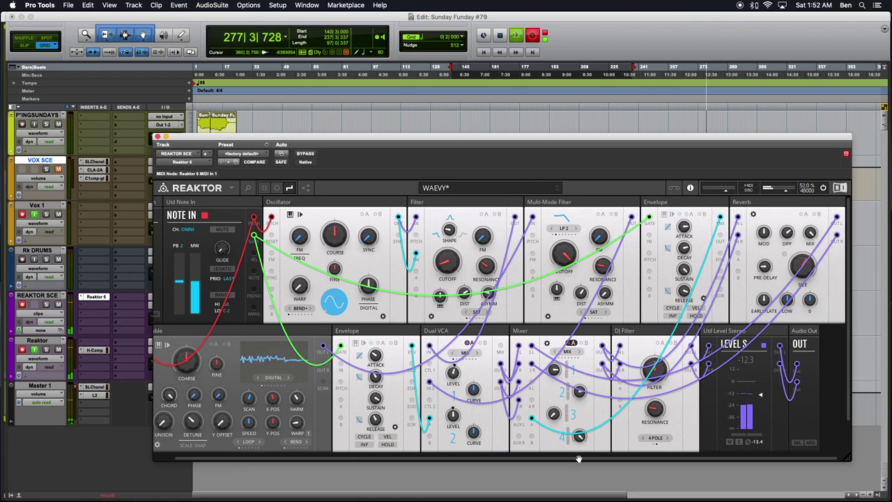
pyautogui.moveTo(272, 399); pyautogui.dragTo(267, 454)
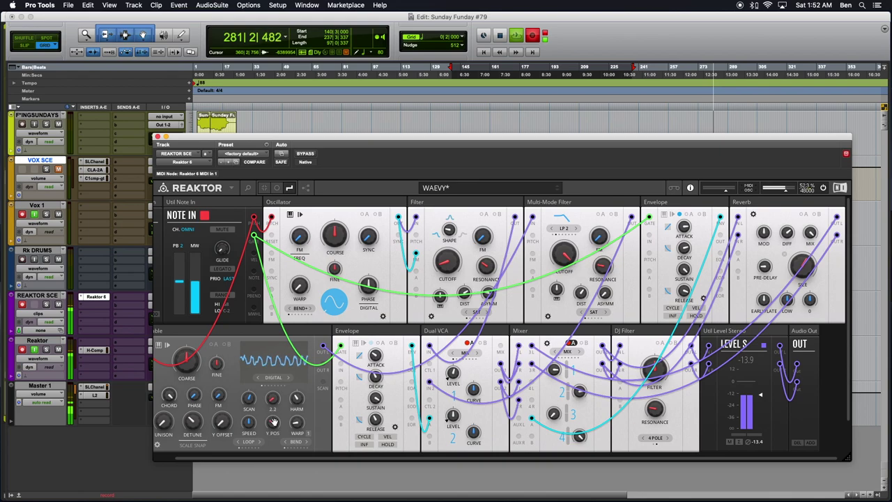
pyautogui.moveTo(296, 398); pyautogui.dragTo(294, 447)
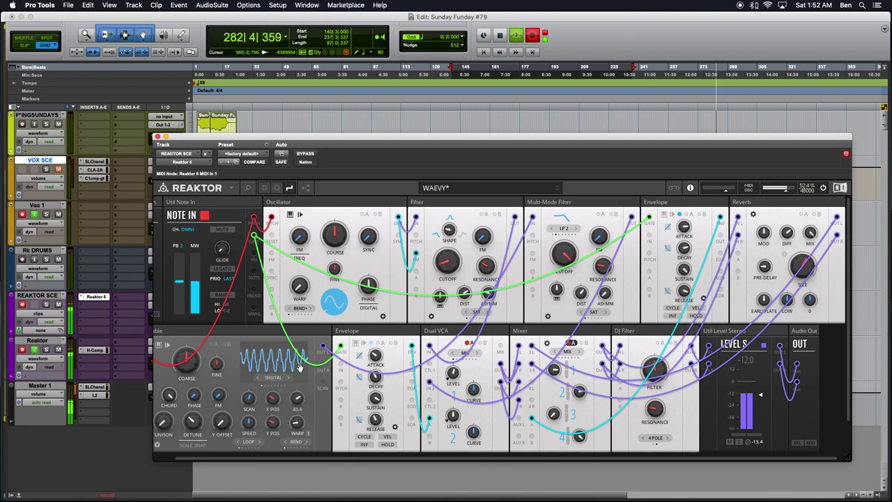
pyautogui.moveTo(270, 465); pyautogui.dragTo(270, 443)
pyautogui.moveTo(269, 356); pyautogui.dragTo(269, 357)
pyautogui.moveTo(268, 417)
pyautogui.mouseDown()
pyautogui.moveTo(266, 399)
pyautogui.moveTo(274, 407)
pyautogui.mouseUp()
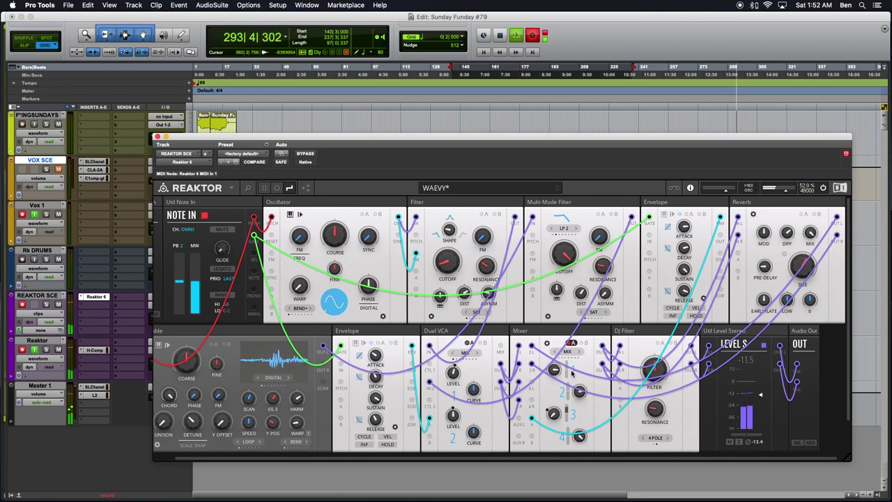
# Step: Close the Reaktor 6 window and place another copy of the PRUBLEM WITH THE REAKTOR clip at bar 298 on the Rk DRUMS track
pyautogui.click(158, 137)
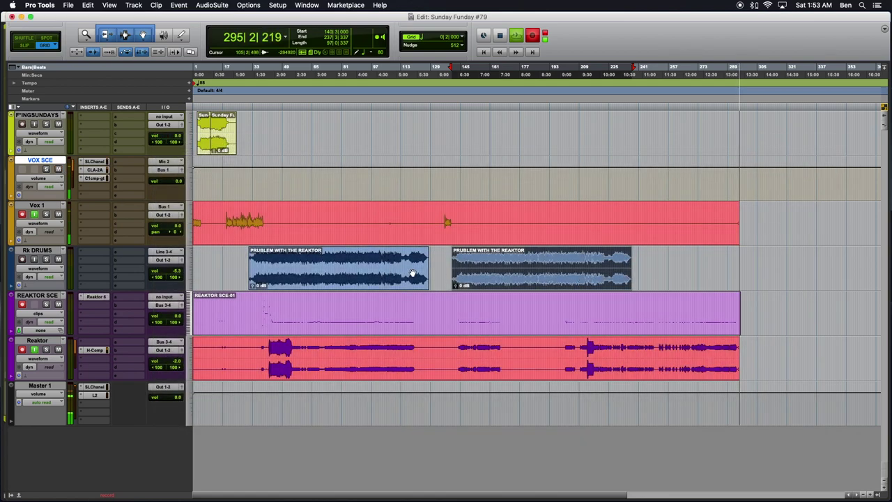
pyautogui.moveTo(471, 285); pyautogui.dragTo(781, 268)
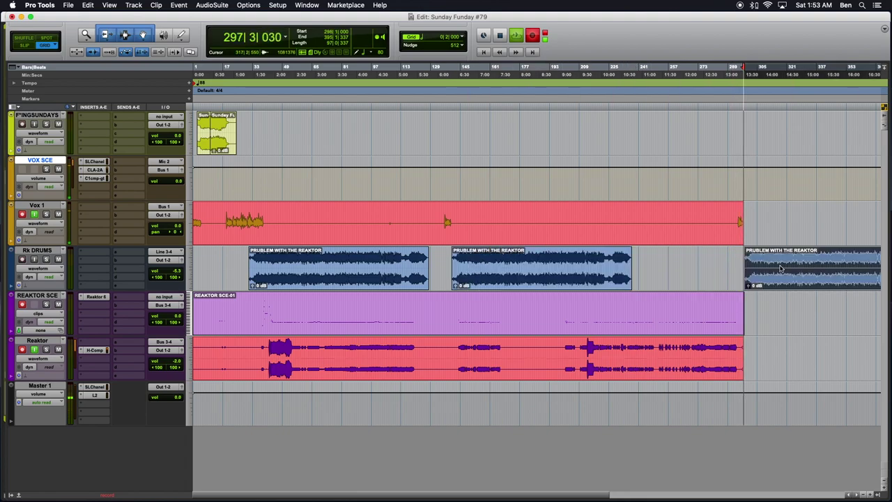
pyautogui.hscroll(5, 726, 290)
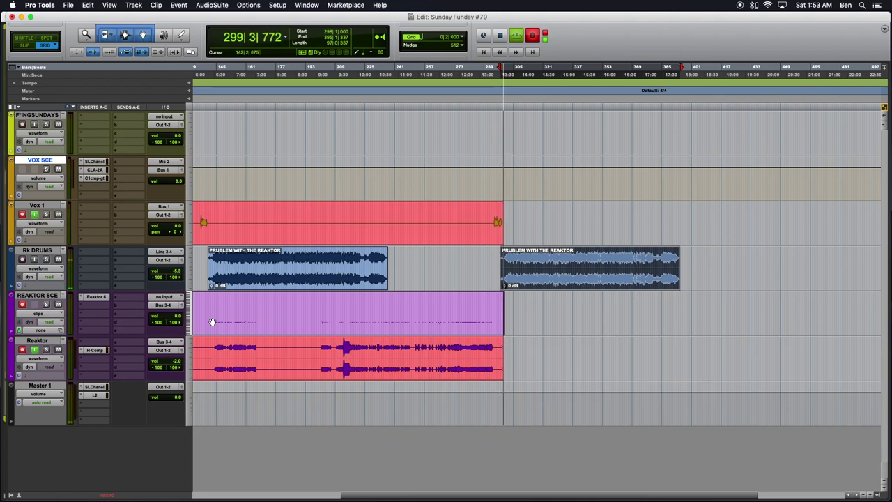
# Step: Mute the VOX SCE track and adjust the Reverb's Size and Diffusion in the reopened Reaktor 6 rack
pyautogui.click(95, 297)
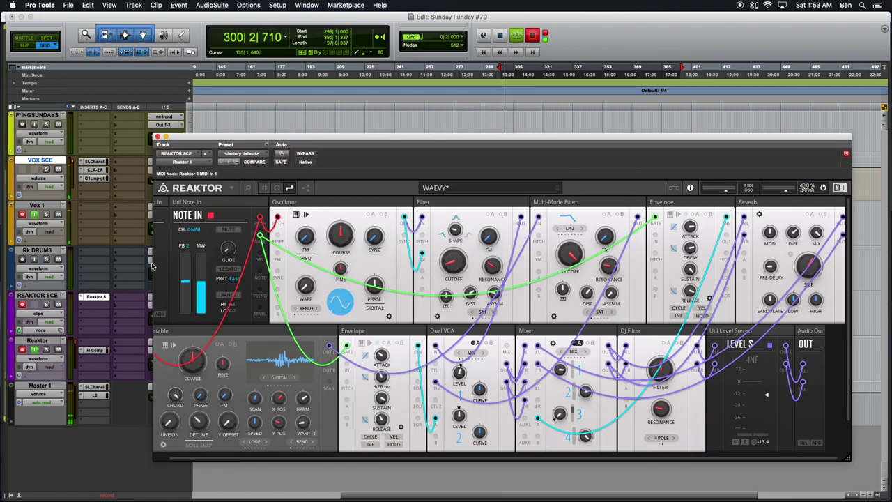
pyautogui.click(60, 171)
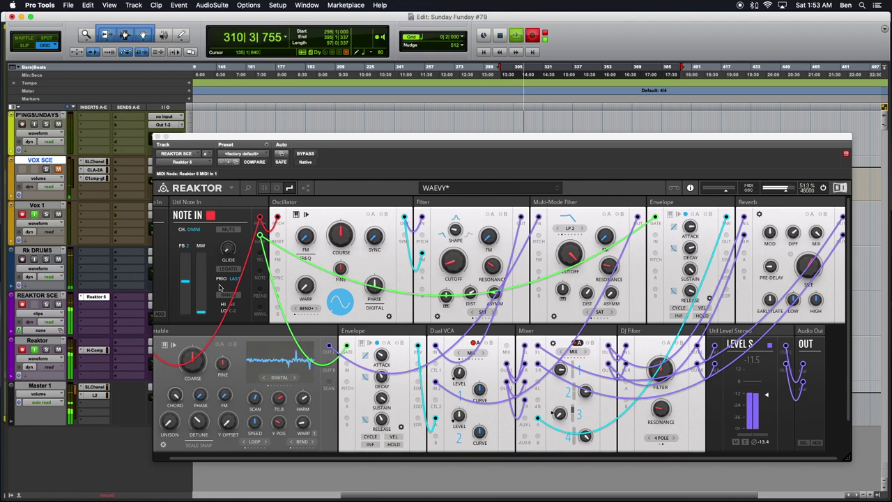
pyautogui.moveTo(810, 265); pyautogui.dragTo(797, 256)
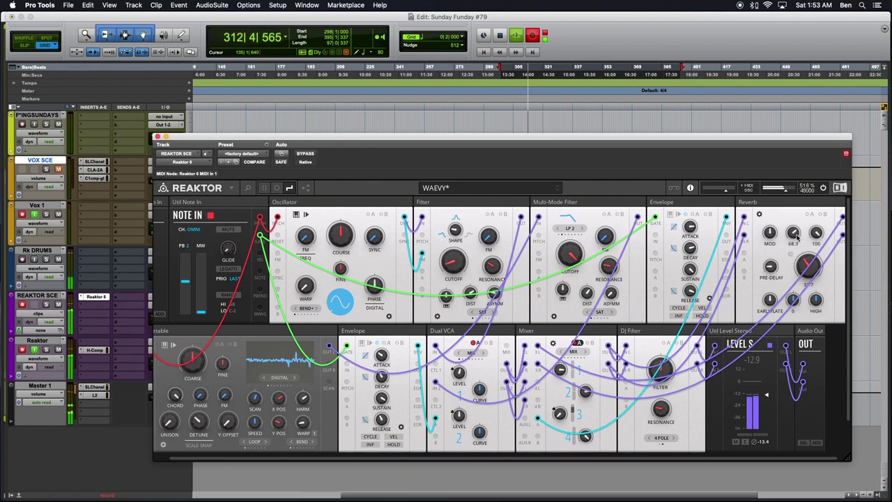
pyautogui.moveTo(804, 276); pyautogui.dragTo(808, 263)
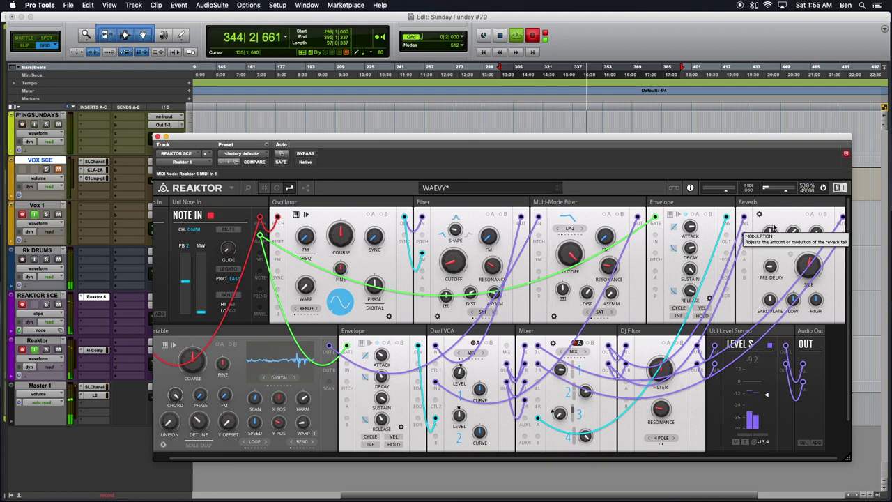
# Step: Move the Reaktor 6 window clear of the track controls and raise the Rk DRUMS track volume to -0.7 dB
pyautogui.moveTo(180, 163); pyautogui.dragTo(225, 161)
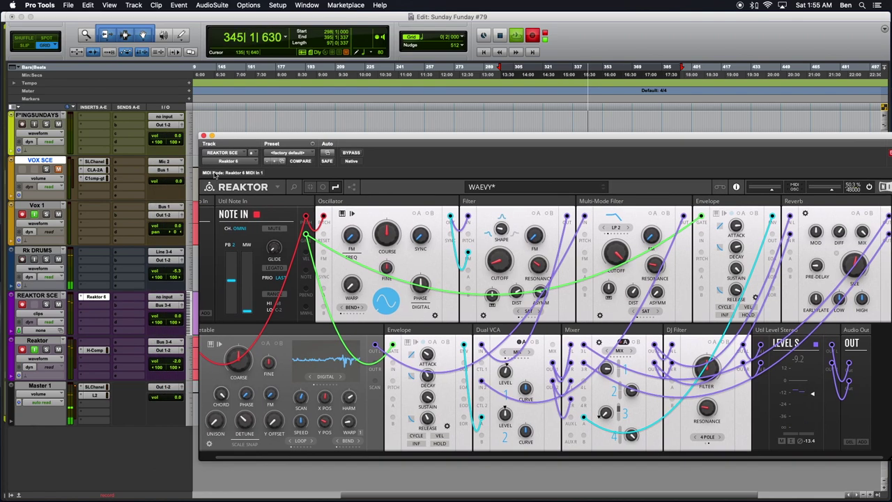
pyautogui.click(172, 273)
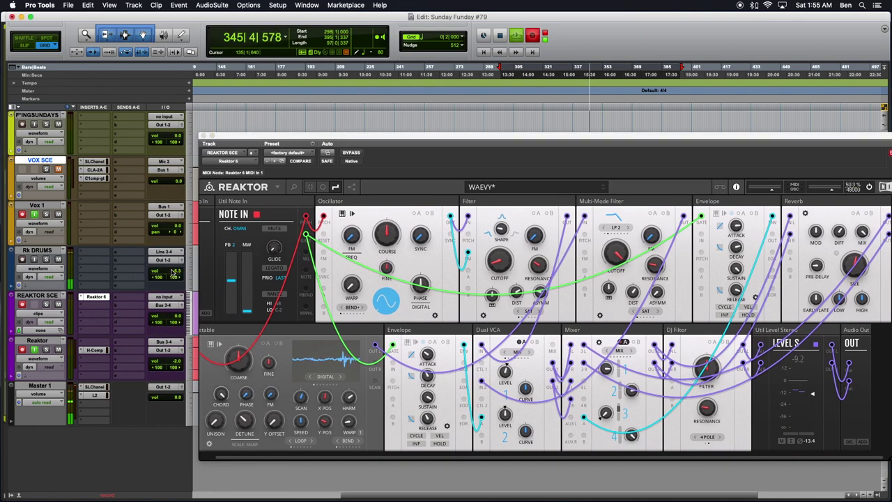
pyautogui.click(173, 273)
pyautogui.moveTo(171, 271); pyautogui.dragTo(172, 262)
pyautogui.moveTo(235, 138); pyautogui.dragTo(154, 125)
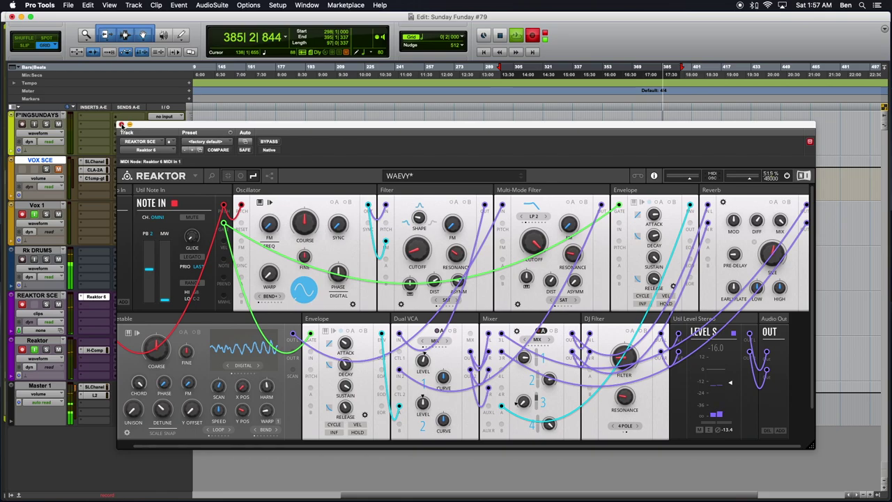
# Step: Close the Reaktor 6 window to view the recorded tracks, reopen it and unmute the VOX SCE track
pyautogui.click(121, 125)
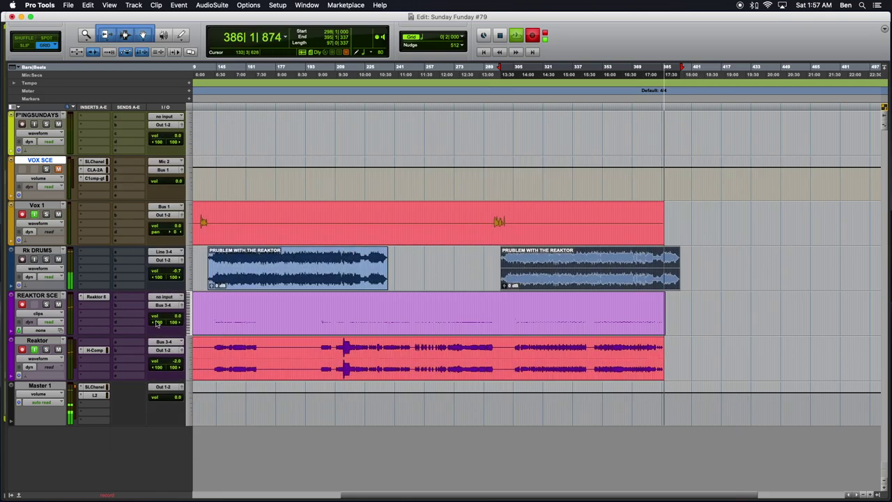
pyautogui.click(96, 299)
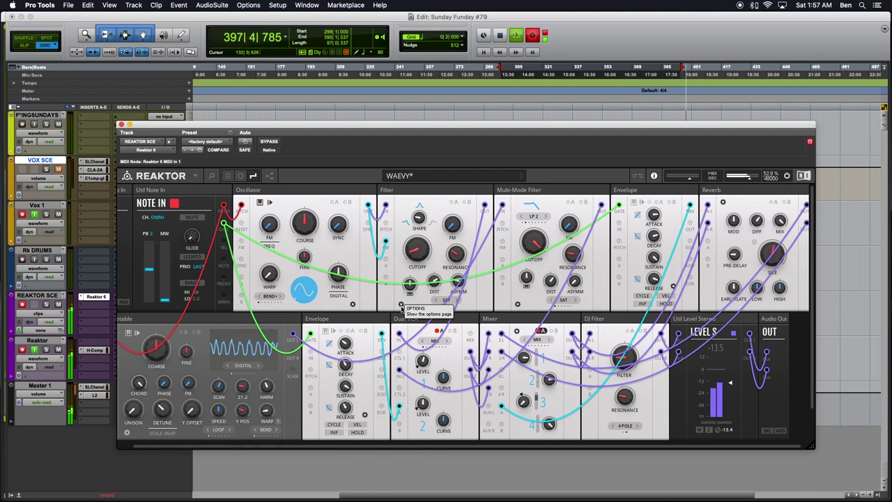
pyautogui.click(60, 173)
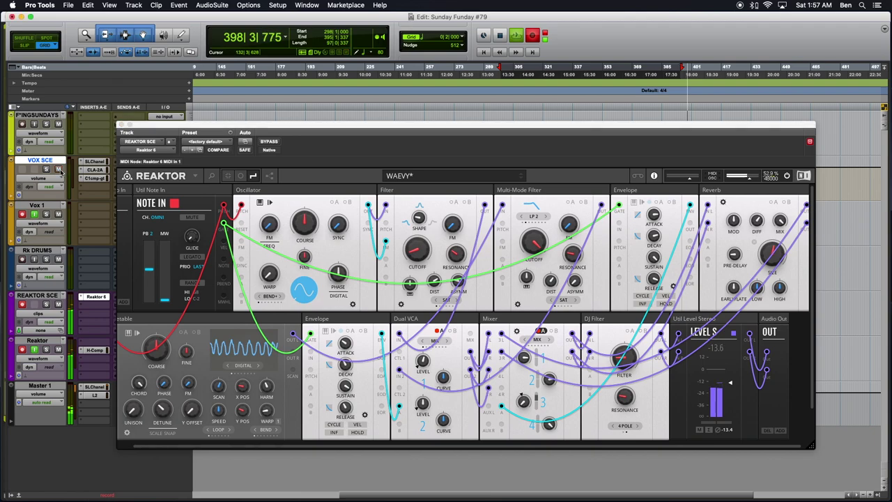